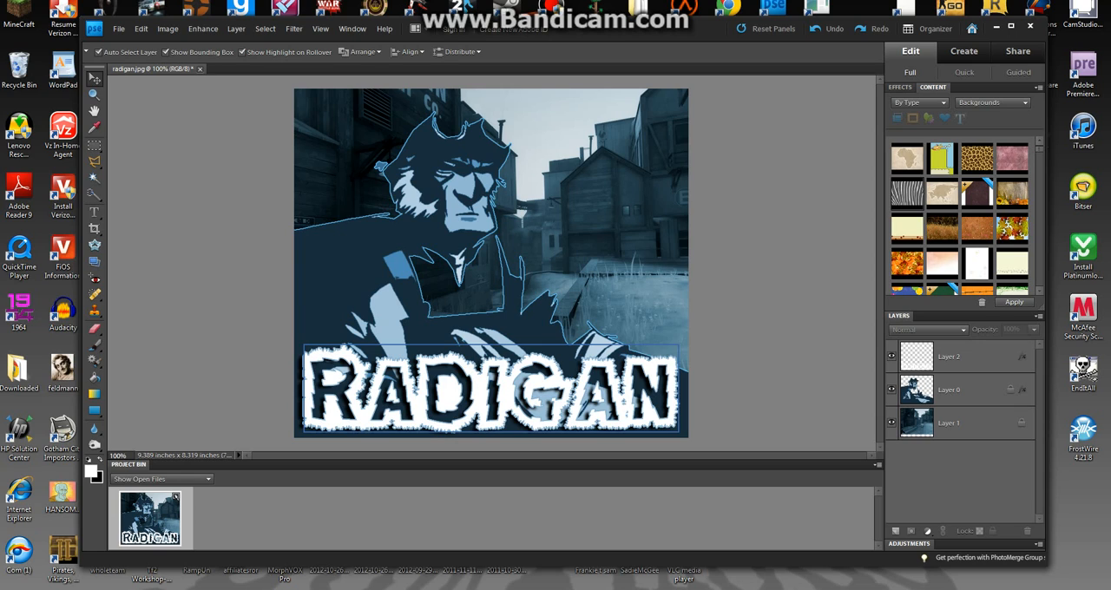
Select the layer holding the RADIGAN lettering.
click(519, 388)
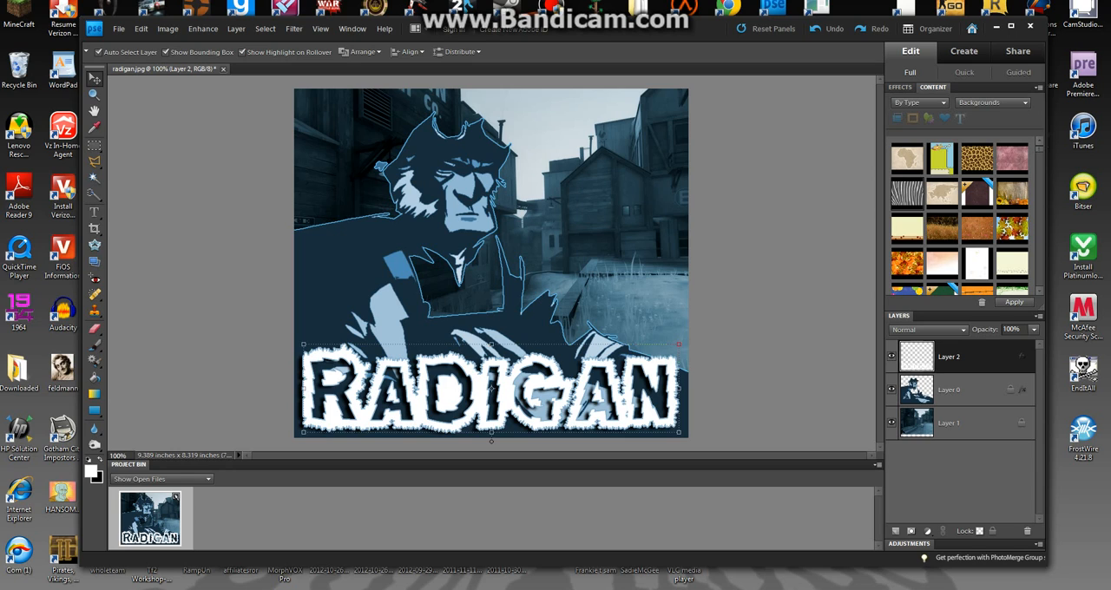
click(293, 28)
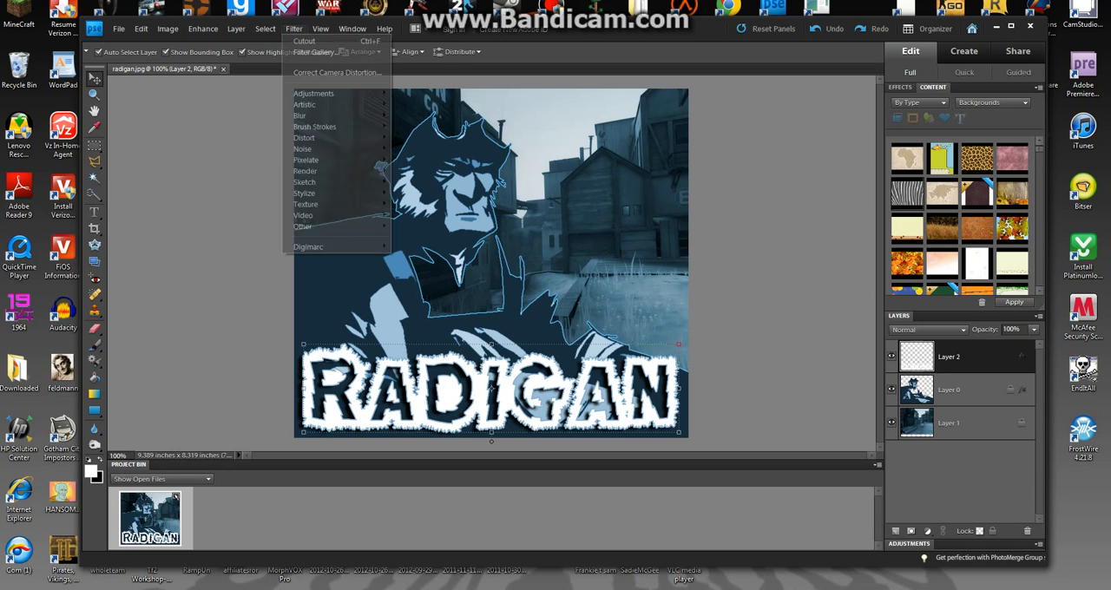
mouse_move(321, 92)
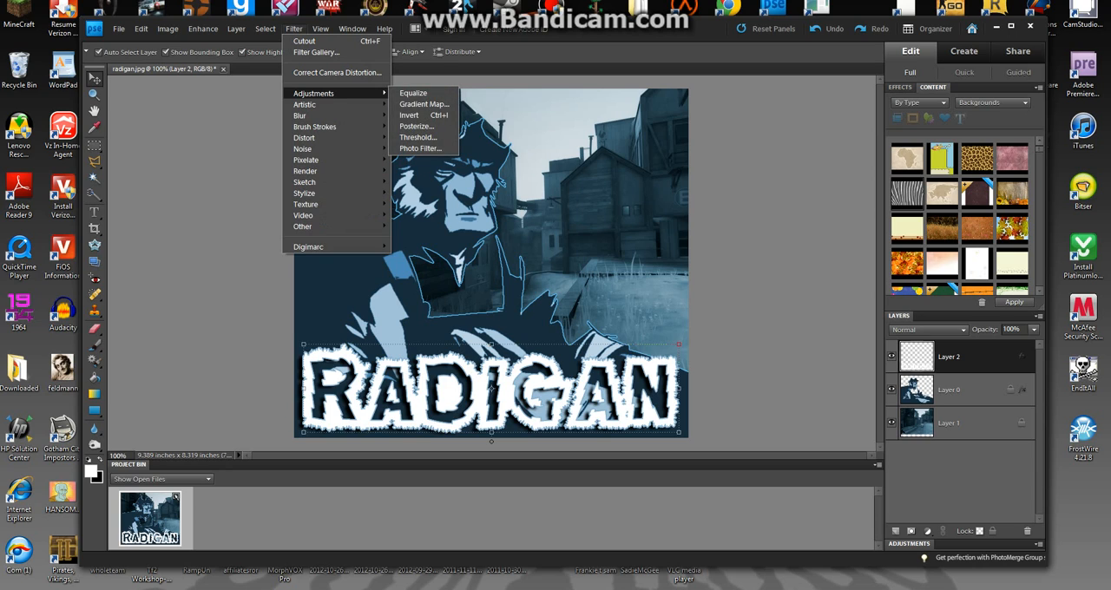
click(294, 28)
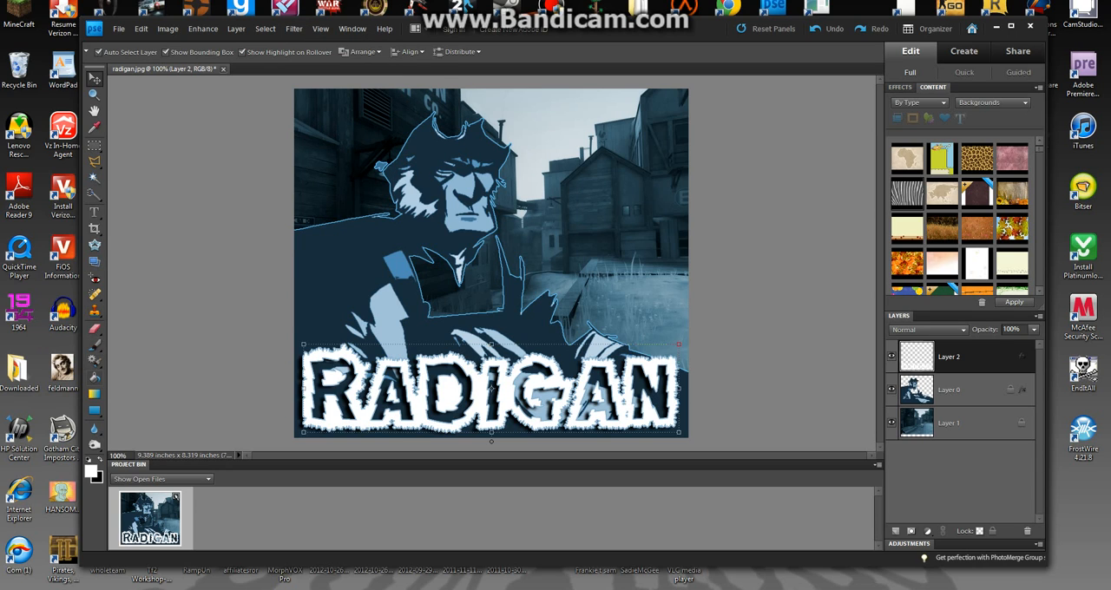
Try filling the white RADIGAN lettering with light cyan using the Paint Bucket.
key(k)
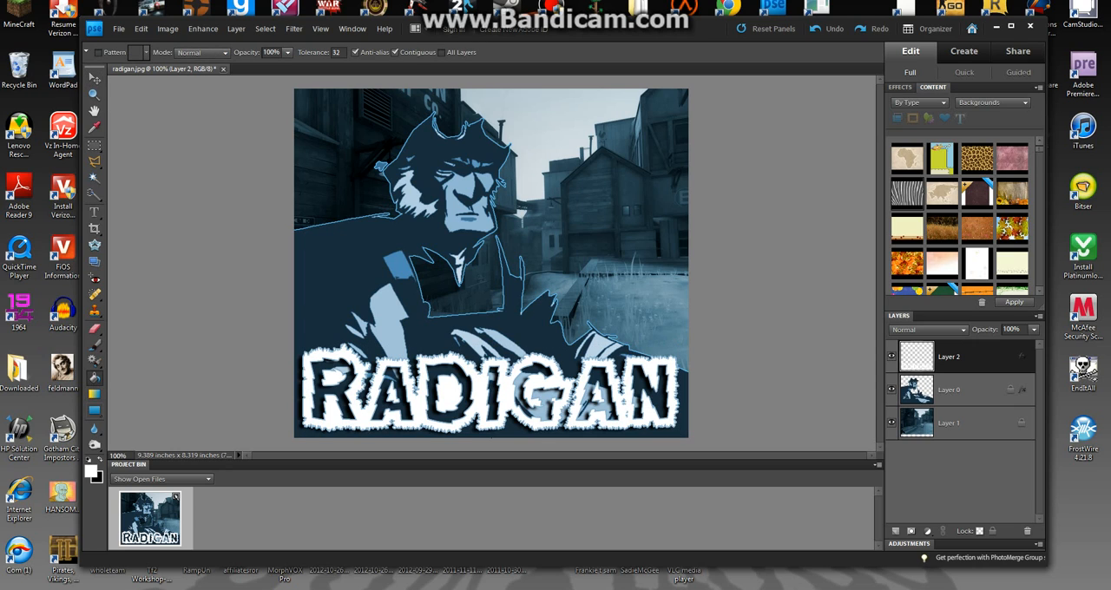
click(92, 471)
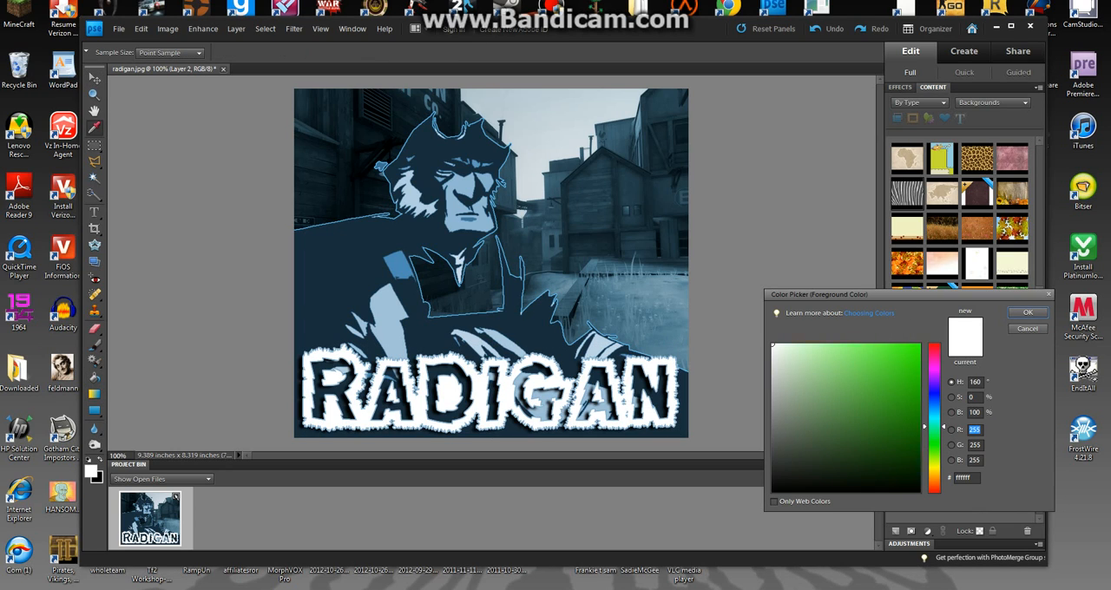
drag(935, 426, 935, 420)
click(836, 344)
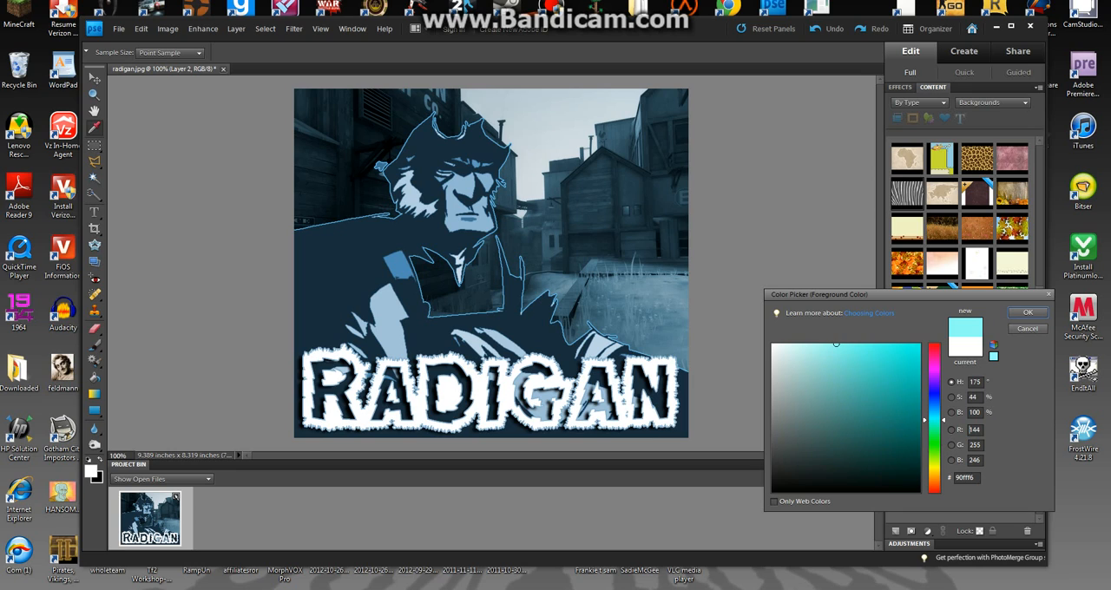
double_click(972, 429)
key(Return)
click(477, 401)
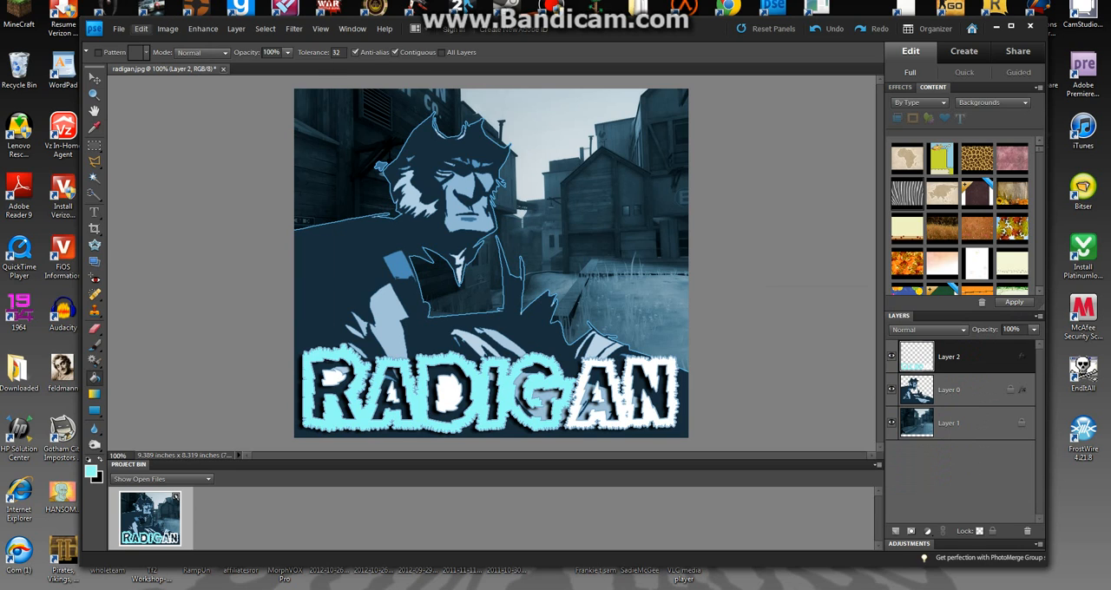
click(140, 29)
click(174, 41)
Set the foreground colour to a dark navy blue that matches the character's silhouette.
click(92, 471)
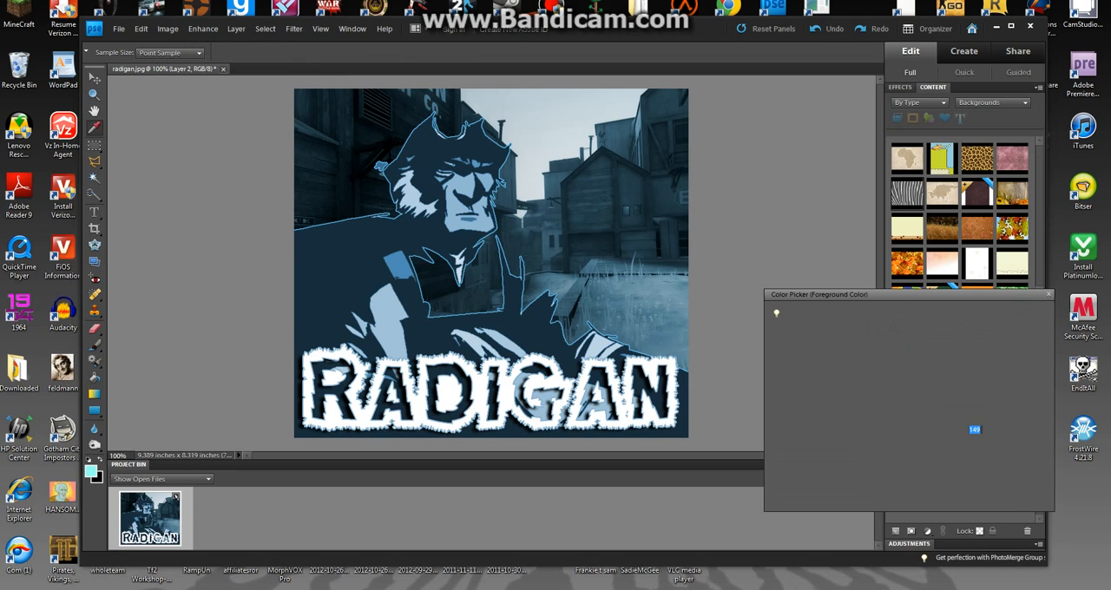
click(934, 403)
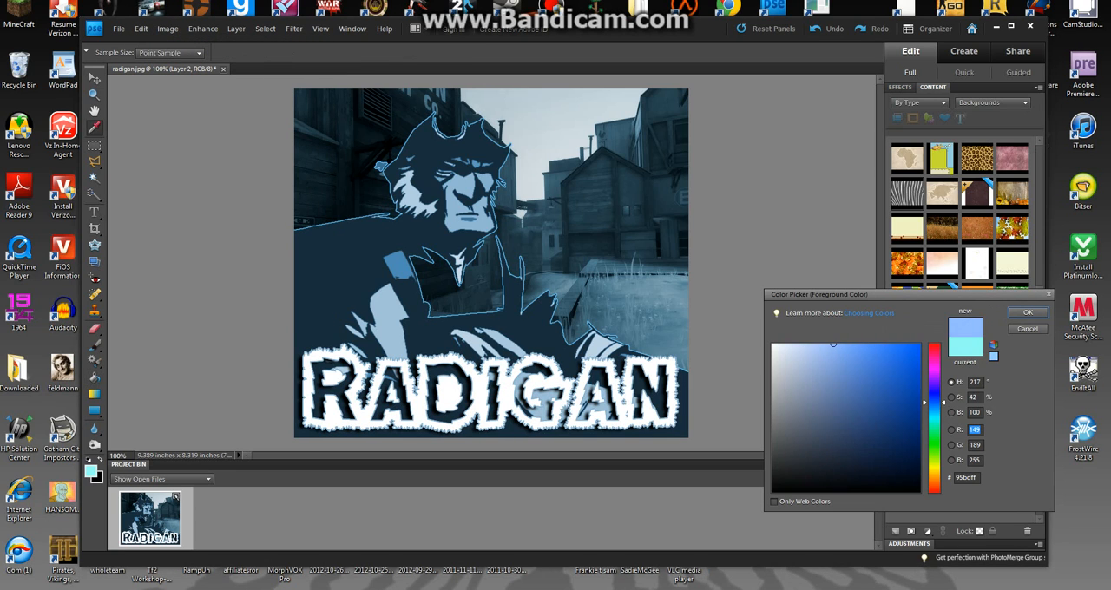
drag(833, 344, 857, 458)
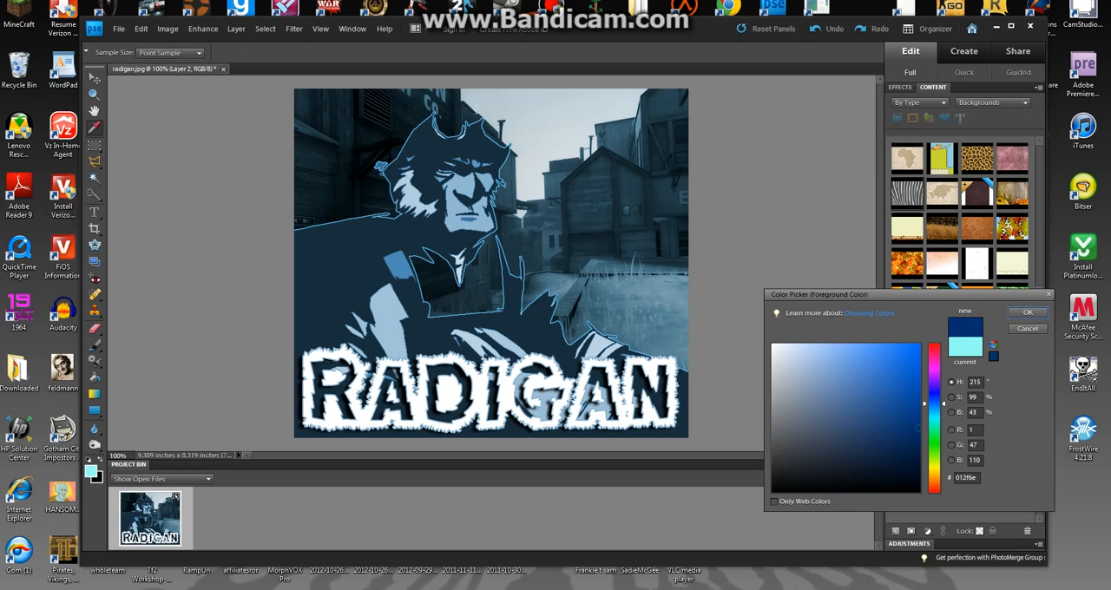
click(934, 408)
click(1027, 312)
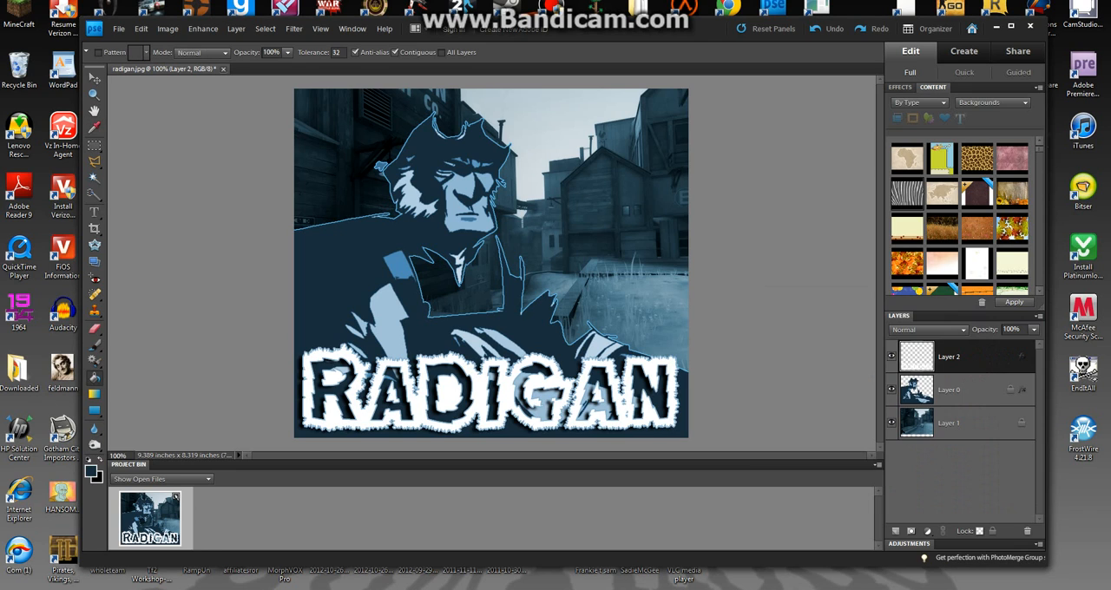
Fill all the white RADIGAN letters and the white areas enclosed by R, A and D with the dark blue.
click(422, 375)
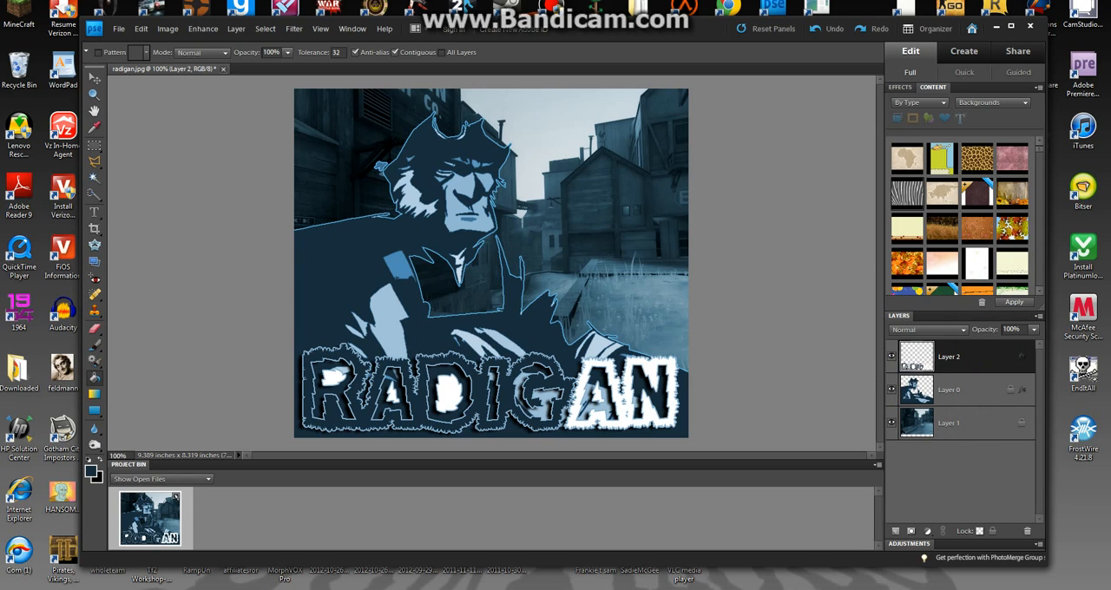
click(333, 378)
click(448, 395)
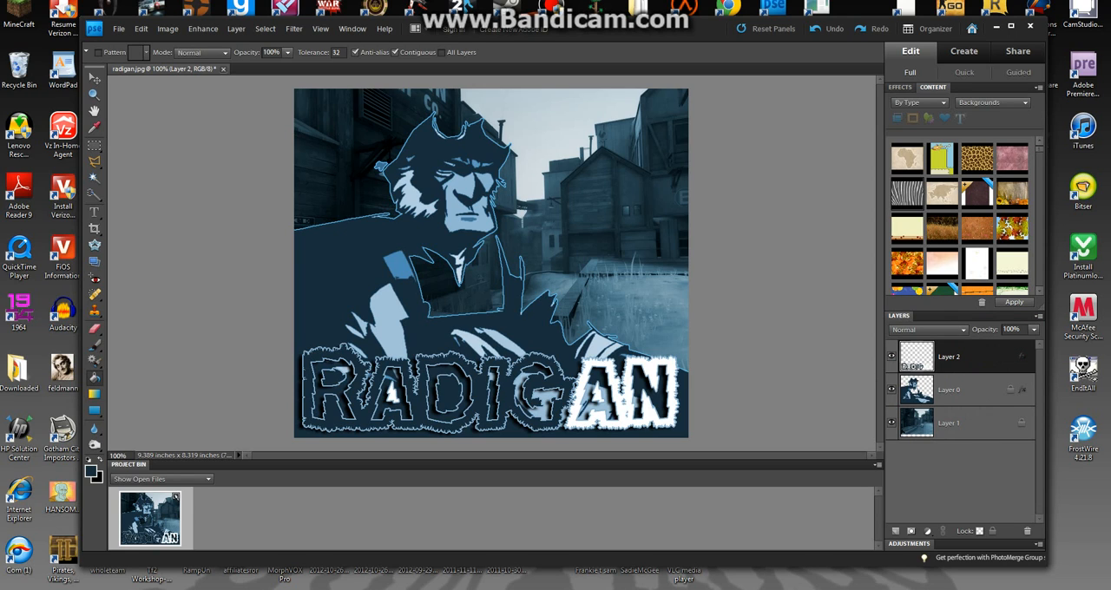
click(393, 392)
click(596, 395)
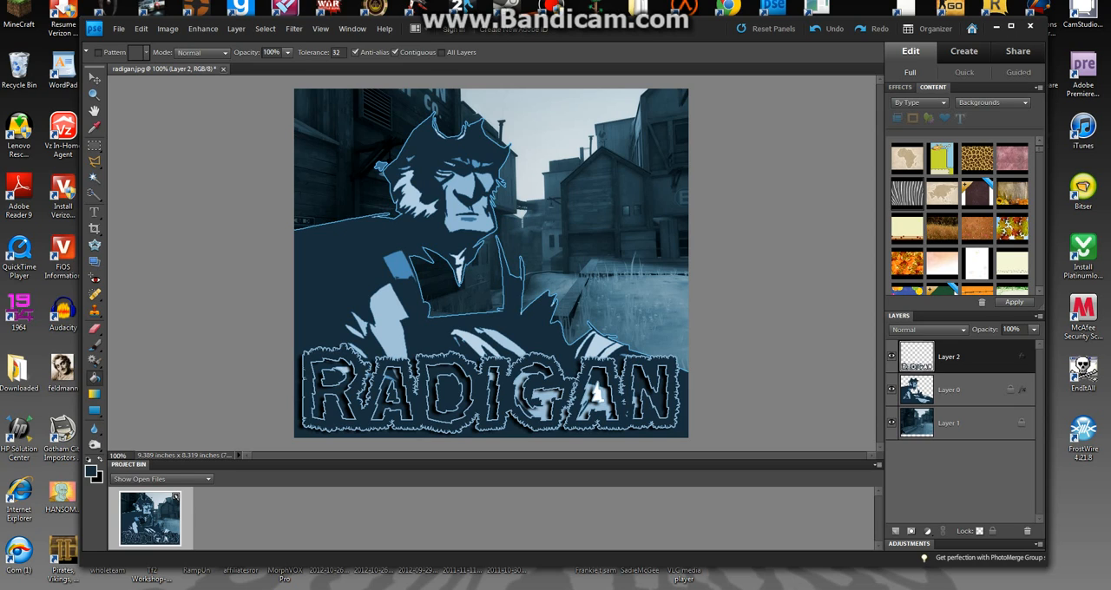
click(596, 393)
Scale the RADIGAN lettering proportionally to about 79.4% and place it in the lower-left corner of the picture.
key(v)
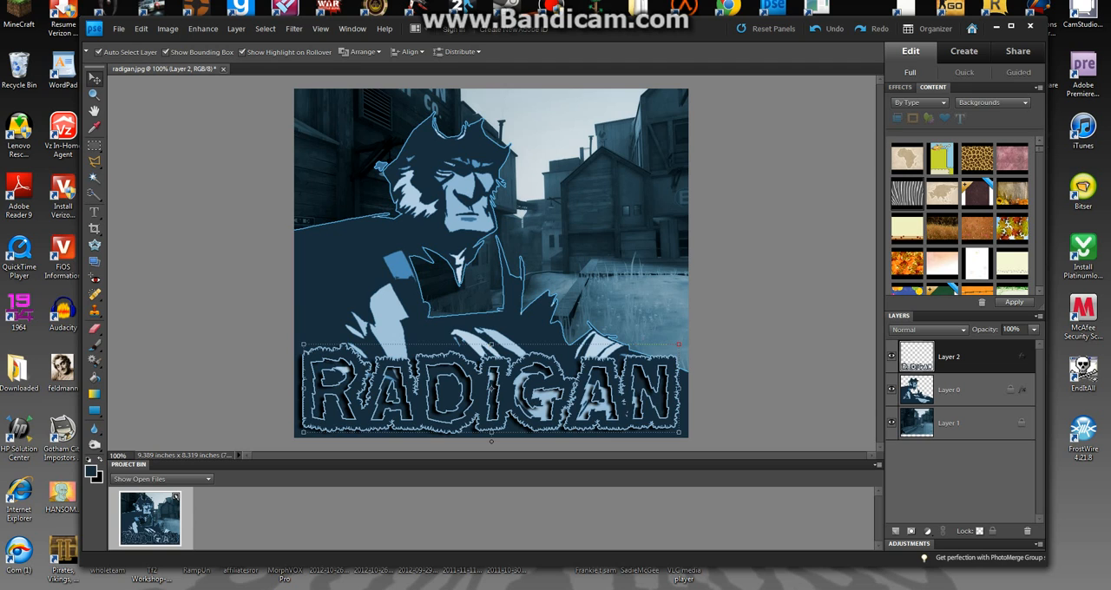
drag(490, 388, 494, 134)
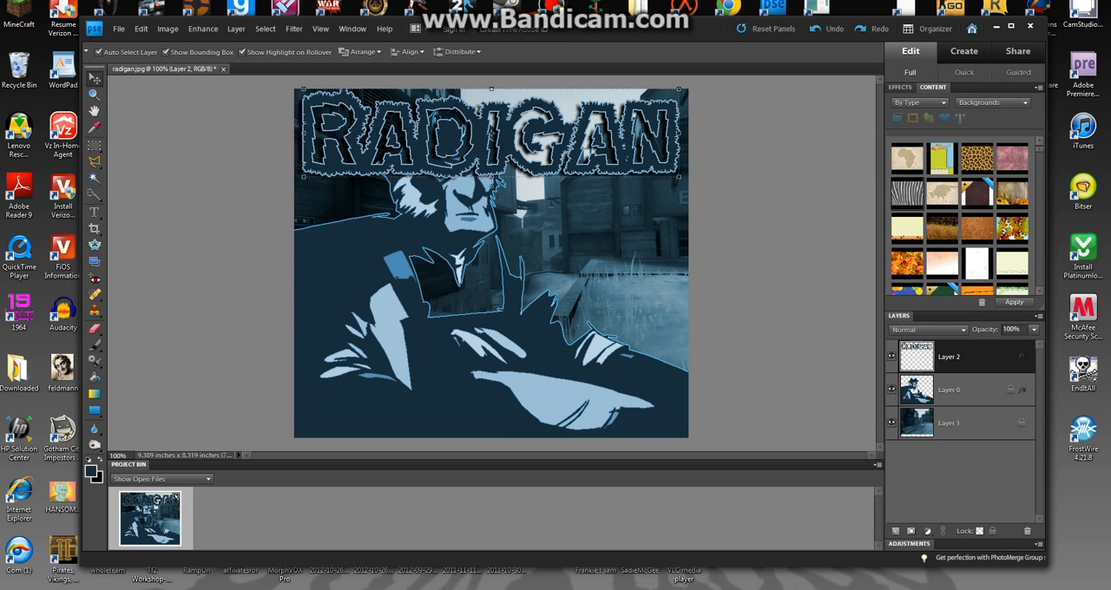
drag(679, 88, 601, 107)
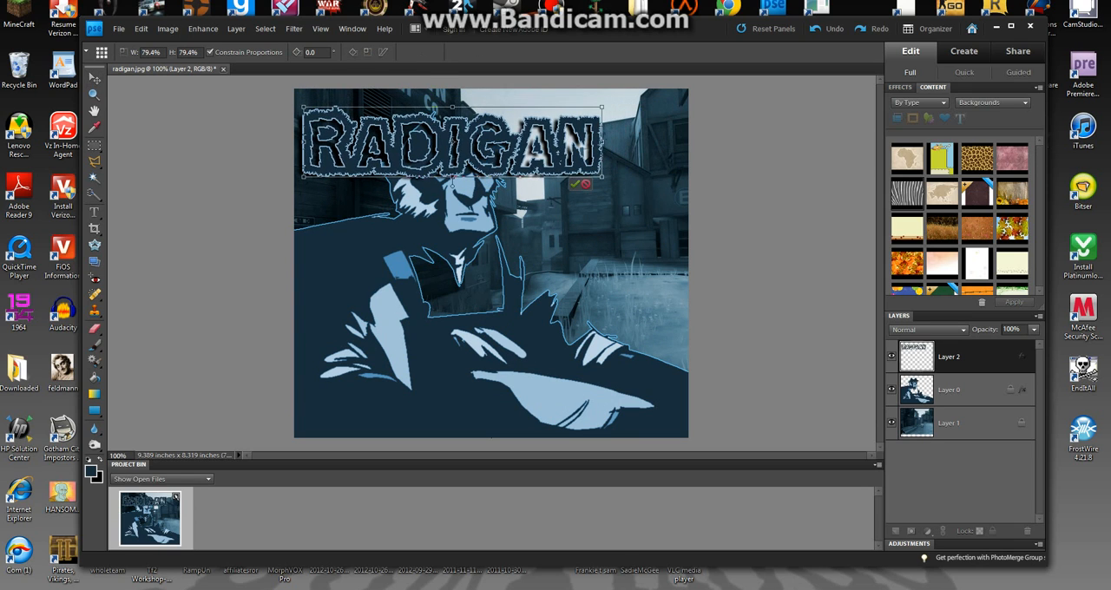
drag(525, 143, 528, 399)
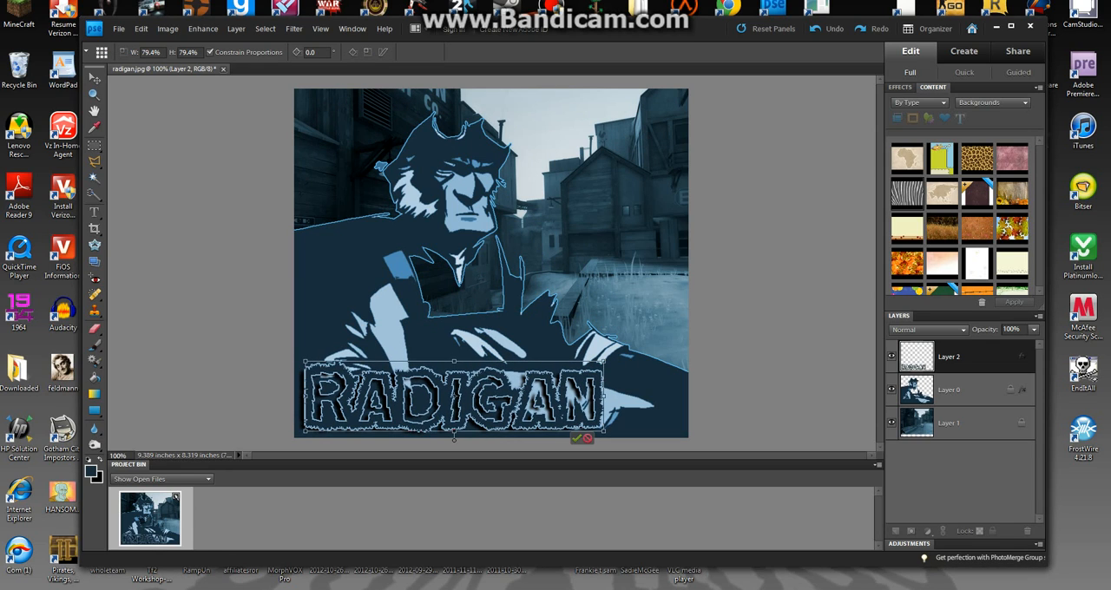
click(576, 438)
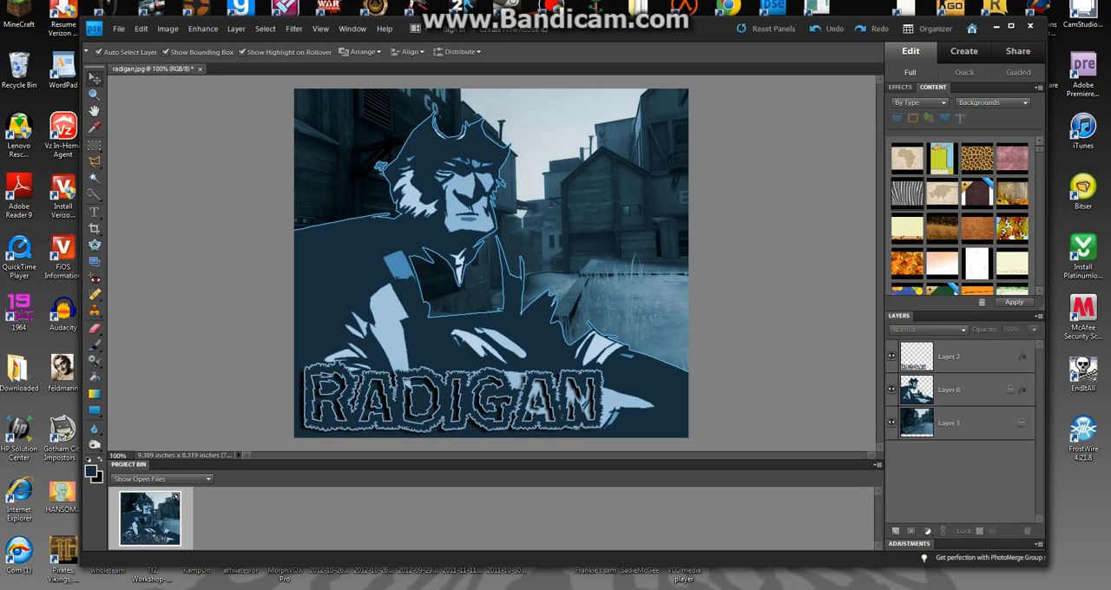
Set the stroke size in the RADIGAN lettering's layer style to 1 px.
click(293, 29)
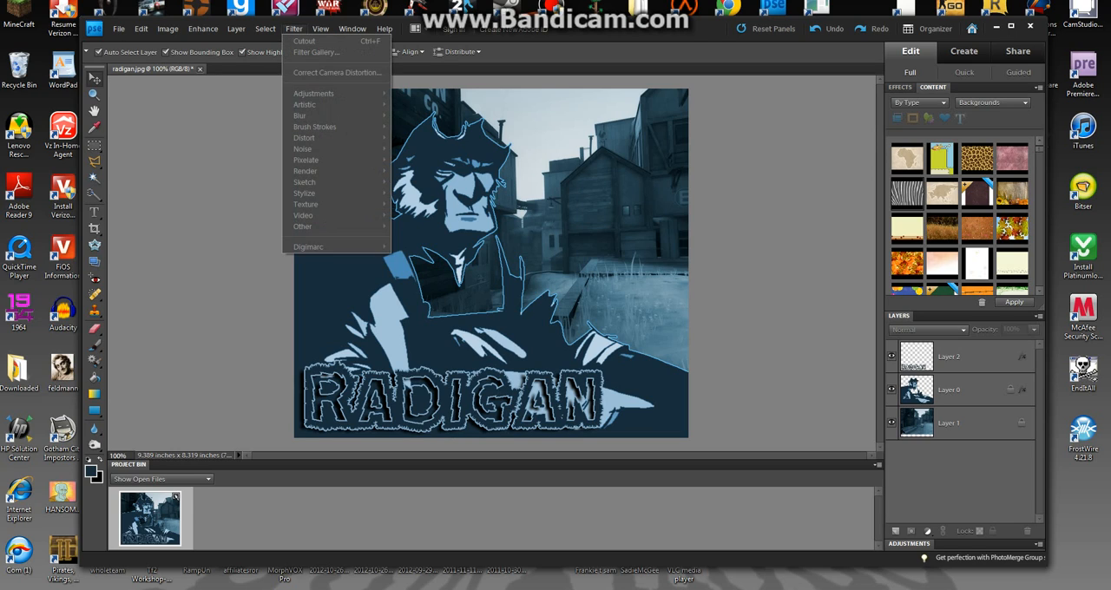
double_click(1022, 357)
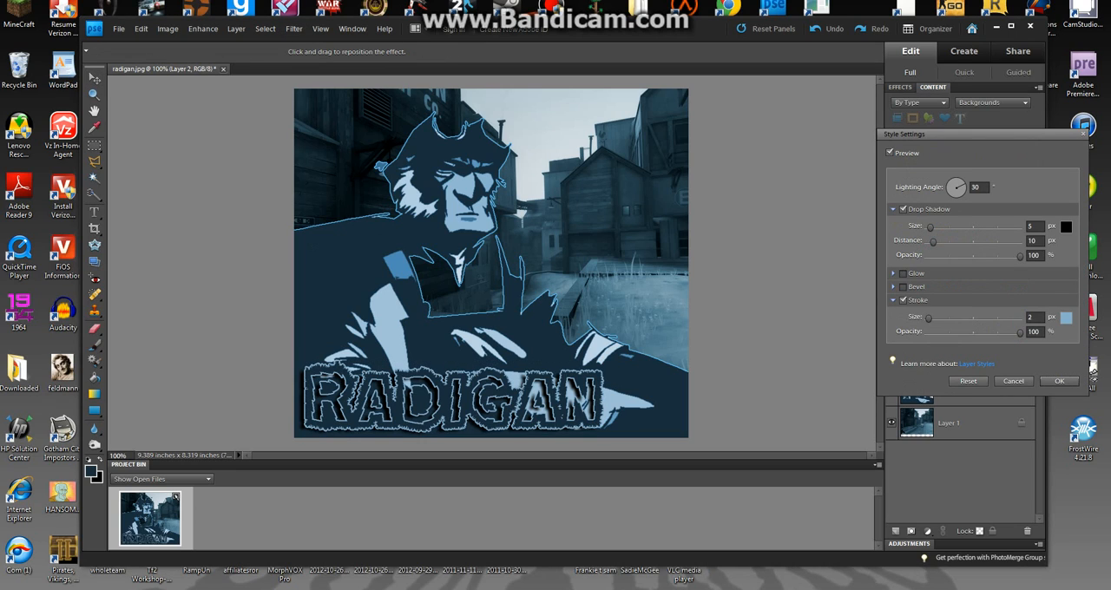
text(1)
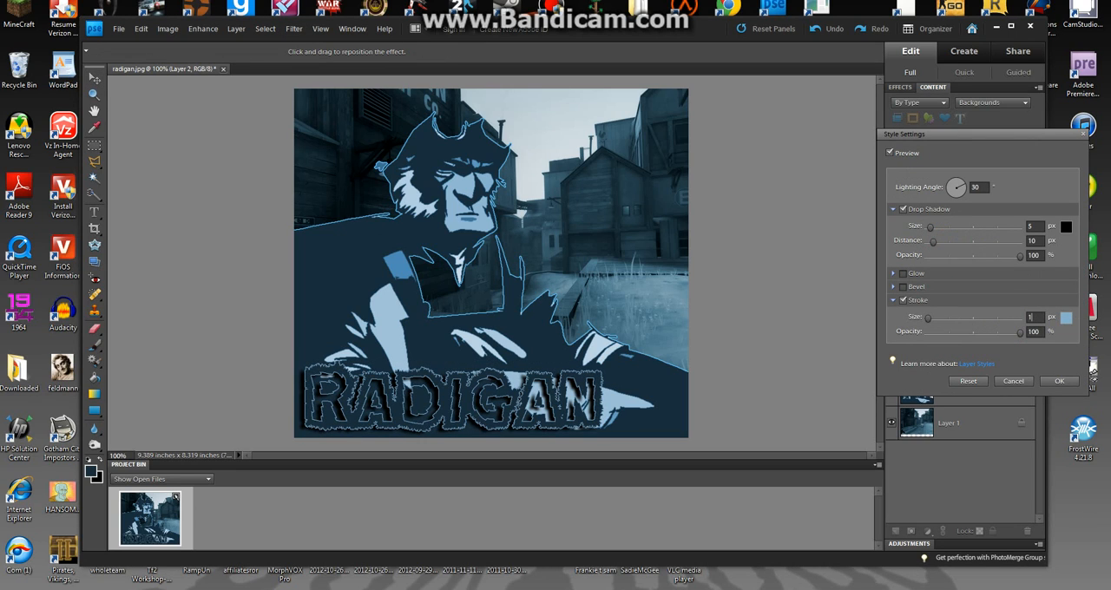
Try a 5 px upward bevel on the RADIGAN lettering.
click(903, 287)
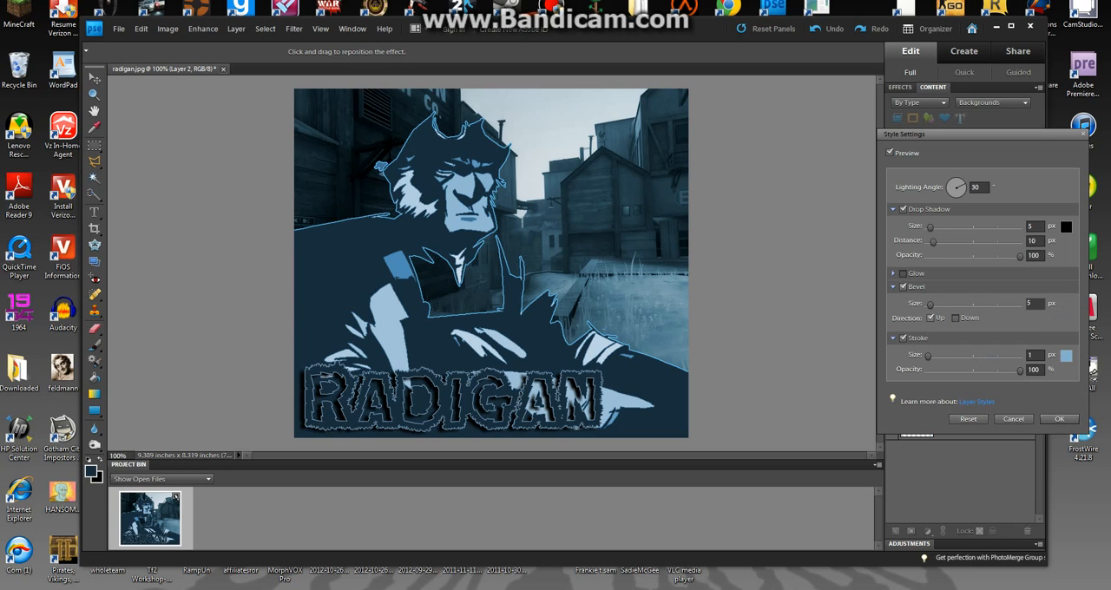
click(903, 287)
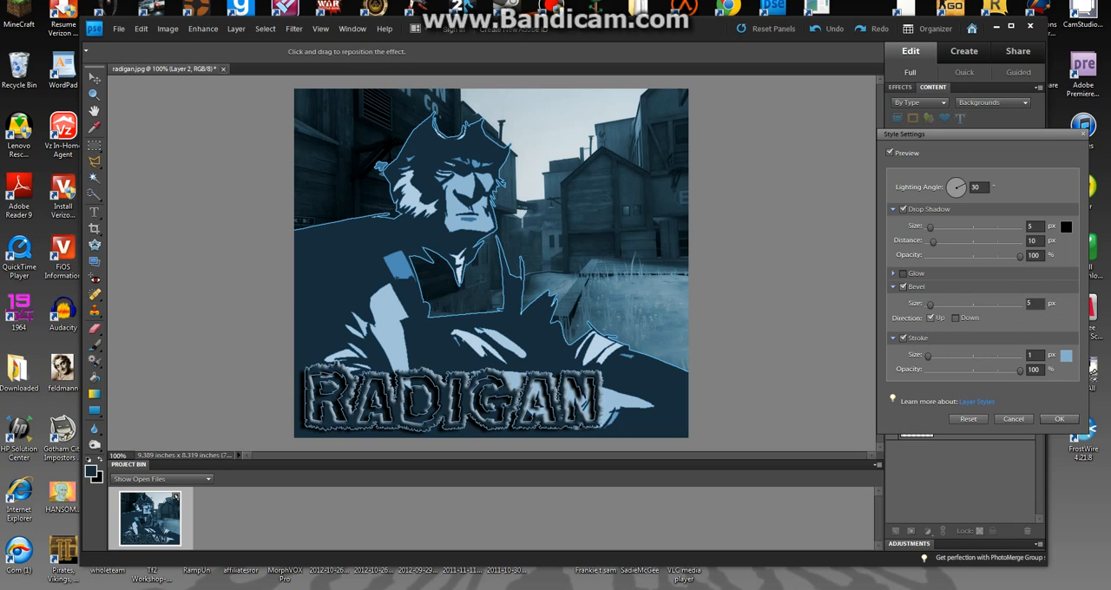
click(903, 286)
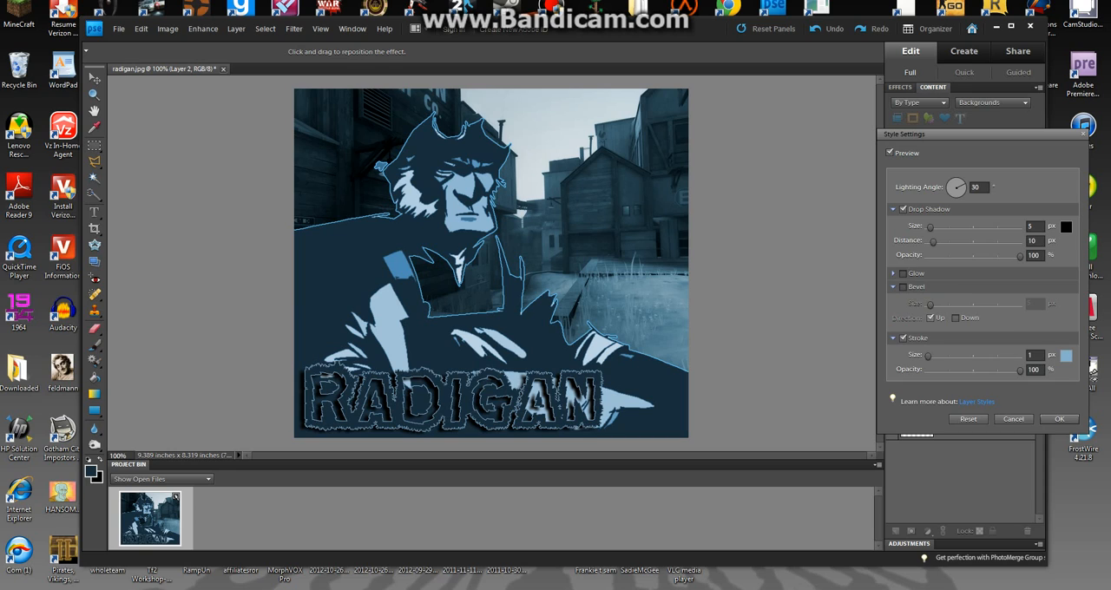
Enable an inner glow on the RADIGAN lettering and set its colour to white (ffffff).
click(902, 273)
click(894, 288)
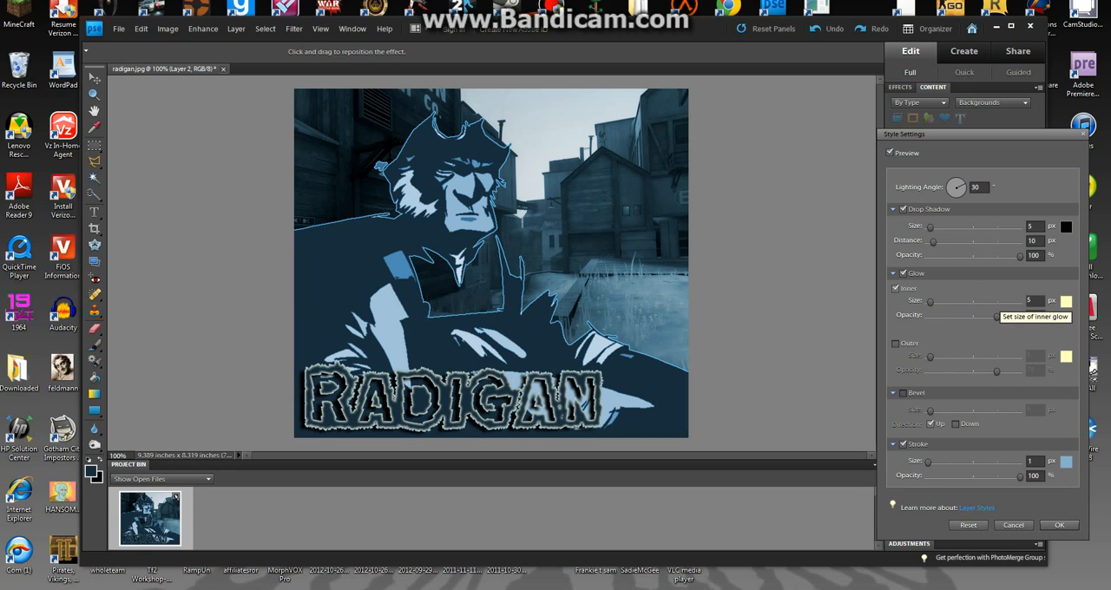
click(1065, 301)
drag(809, 344, 772, 345)
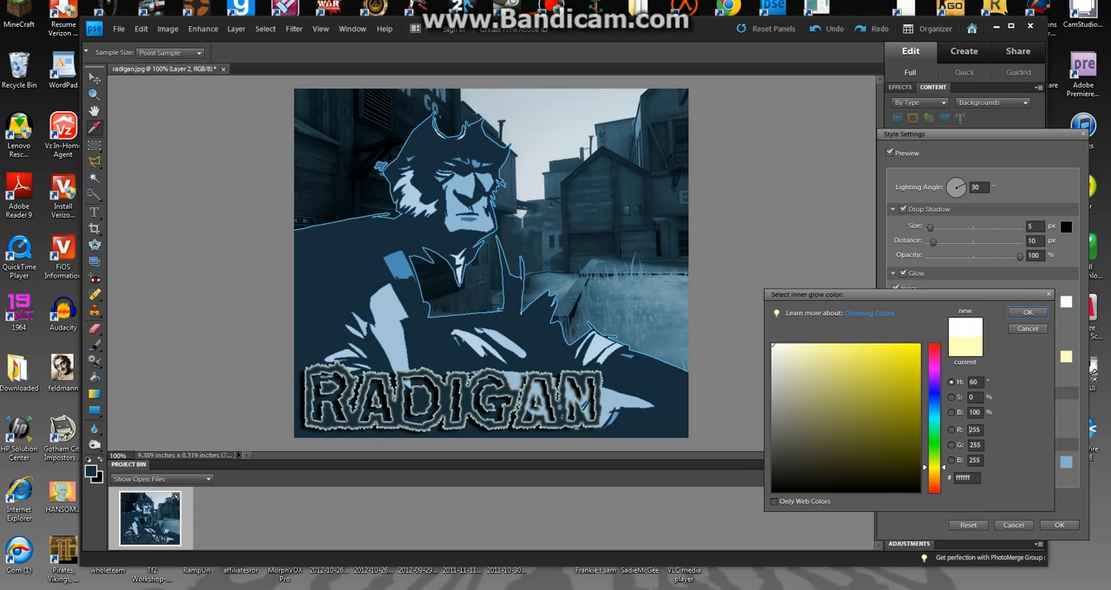
key(Return)
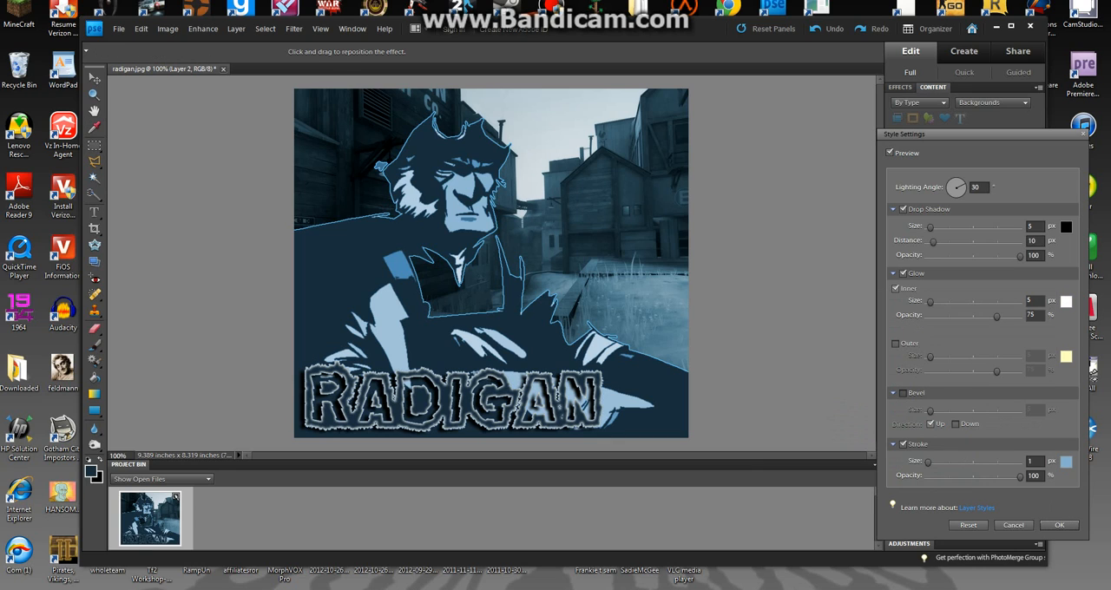
Set the inner glow's size to 2 px and its opacity to 100%.
drag(996, 317, 1021, 317)
mouse_move(929, 301)
mouse_down()
mouse_move(973, 301)
mouse_move(926, 302)
mouse_up()
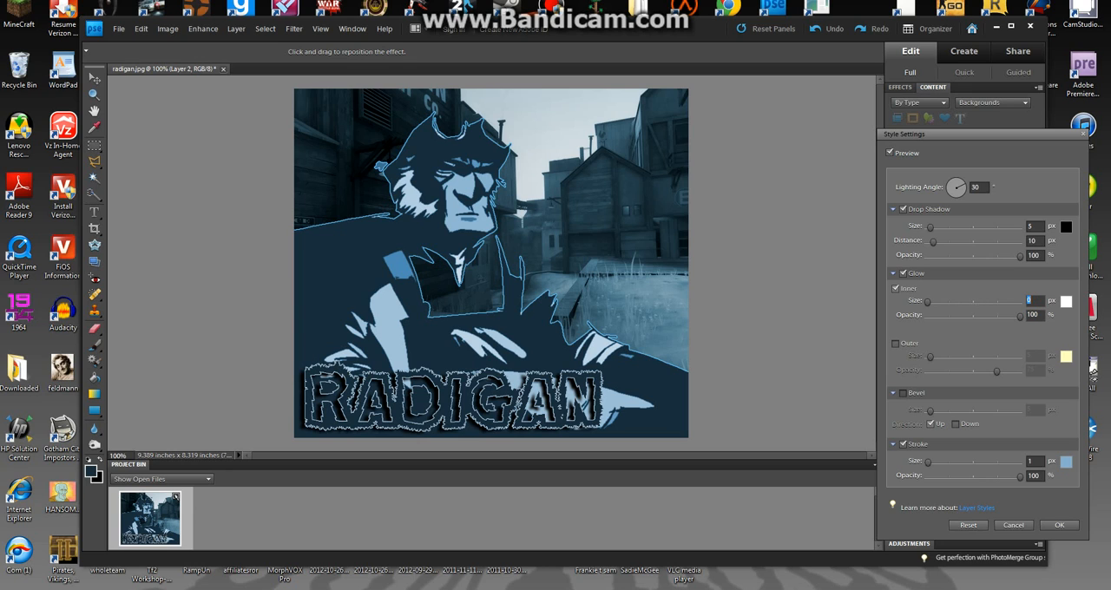
drag(1019, 317, 995, 316)
mouse_move(927, 302)
mouse_down()
mouse_move(942, 302)
mouse_move(927, 302)
mouse_up()
text(1)
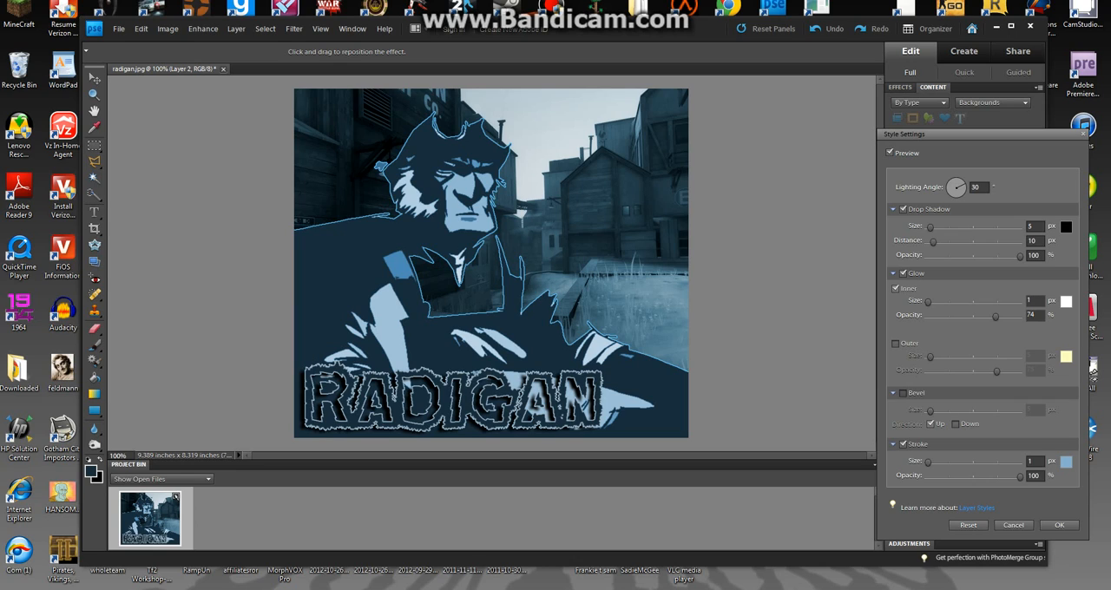
key(BackSpace)
text(2)
drag(995, 317, 1020, 317)
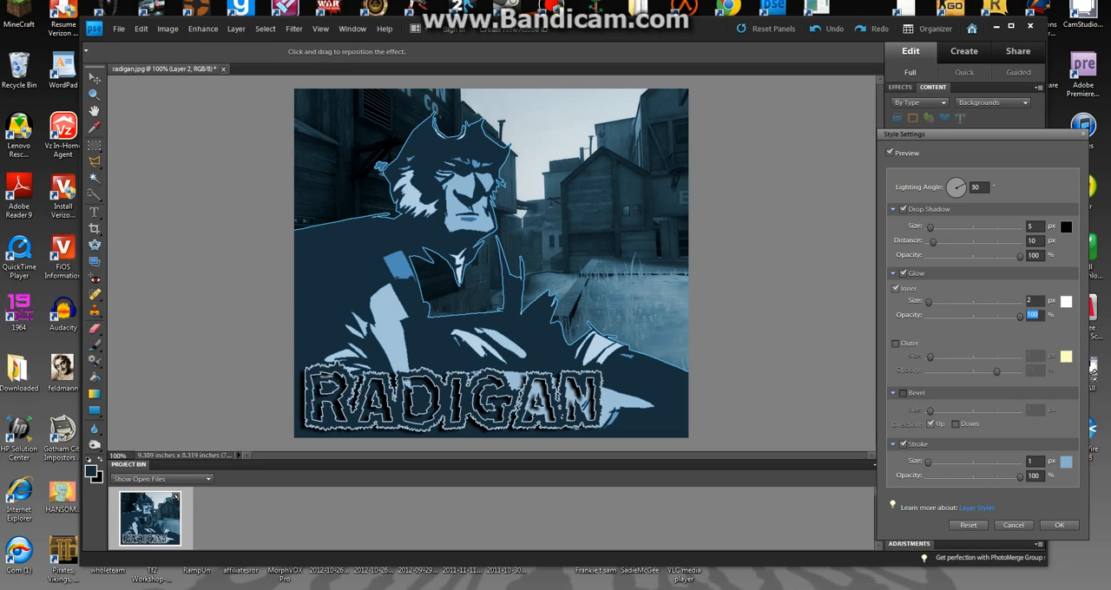
Compare the lettering with and without the inner glow, leaving the glow enabled.
click(895, 288)
click(895, 288)
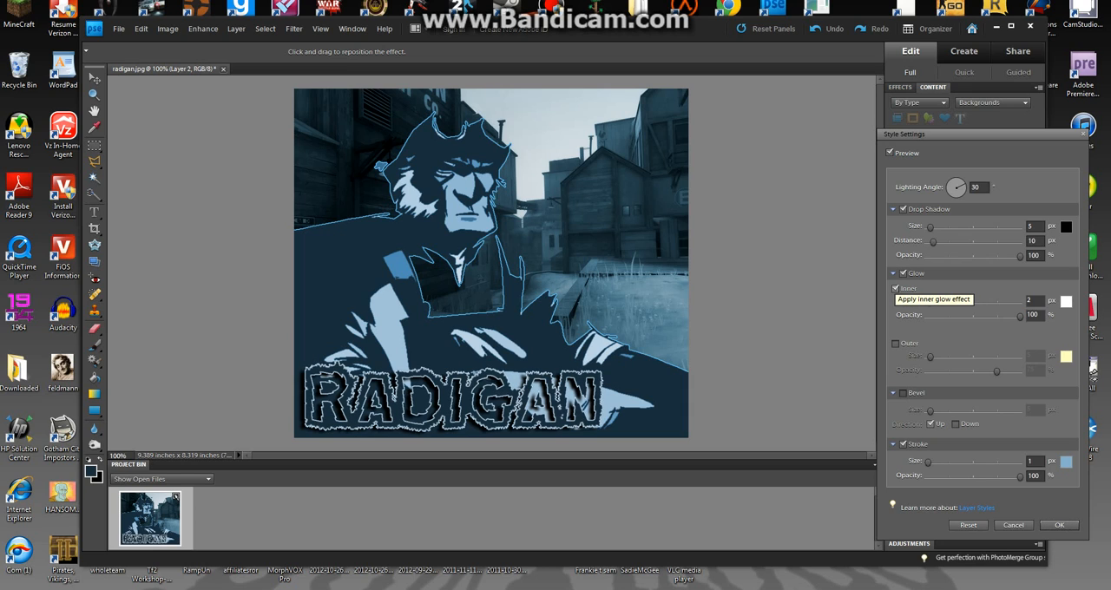
click(896, 288)
click(895, 288)
click(896, 288)
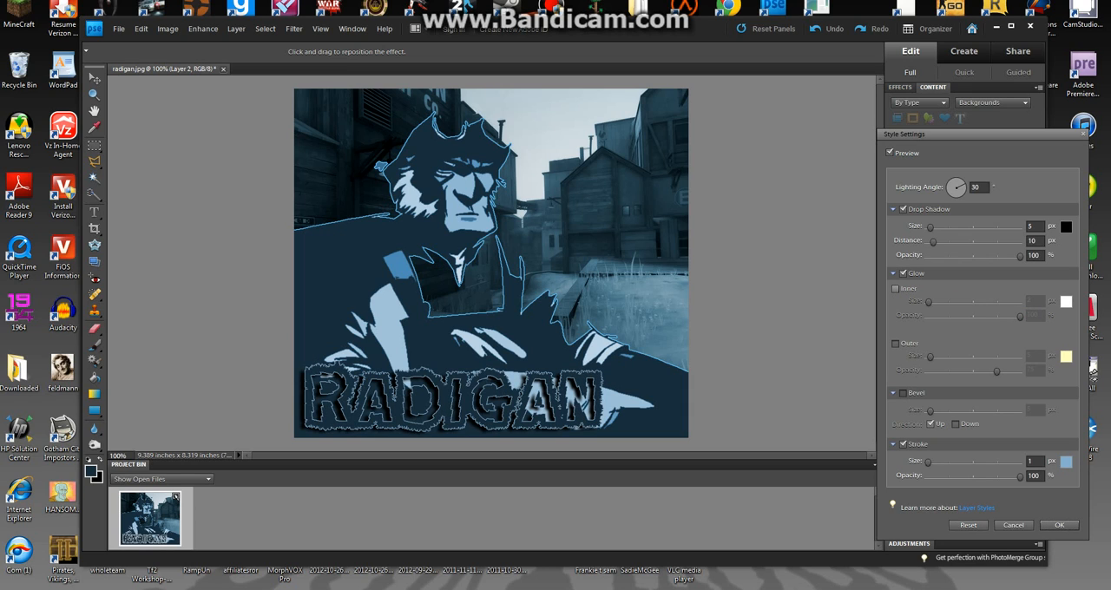
click(895, 288)
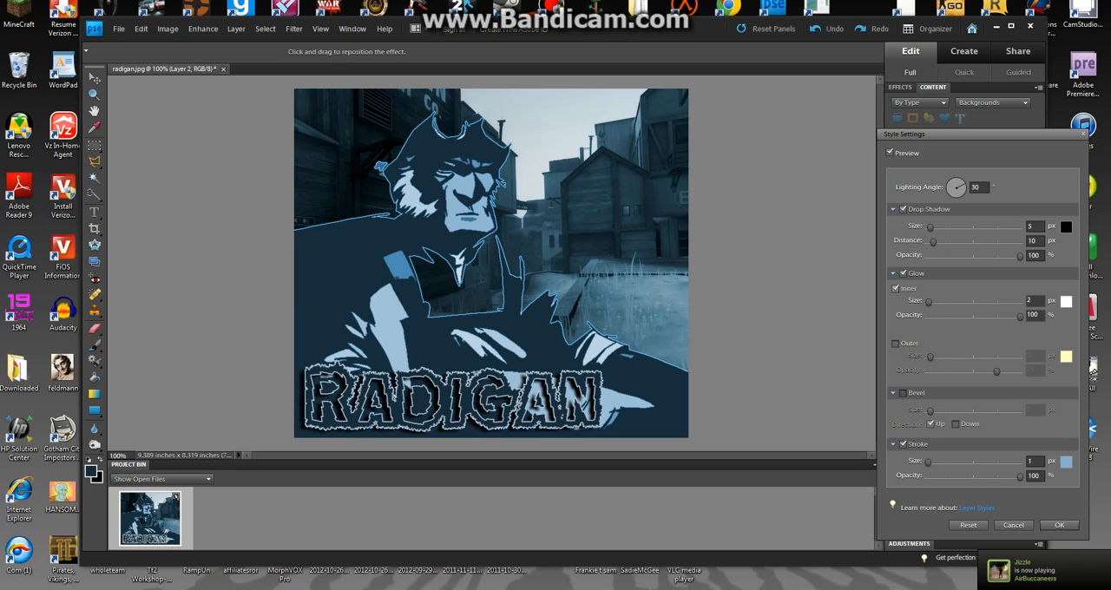
Turn off the glow and drop shadow on the RADIGAN lettering and apply the style with only the stroke enabled.
click(896, 288)
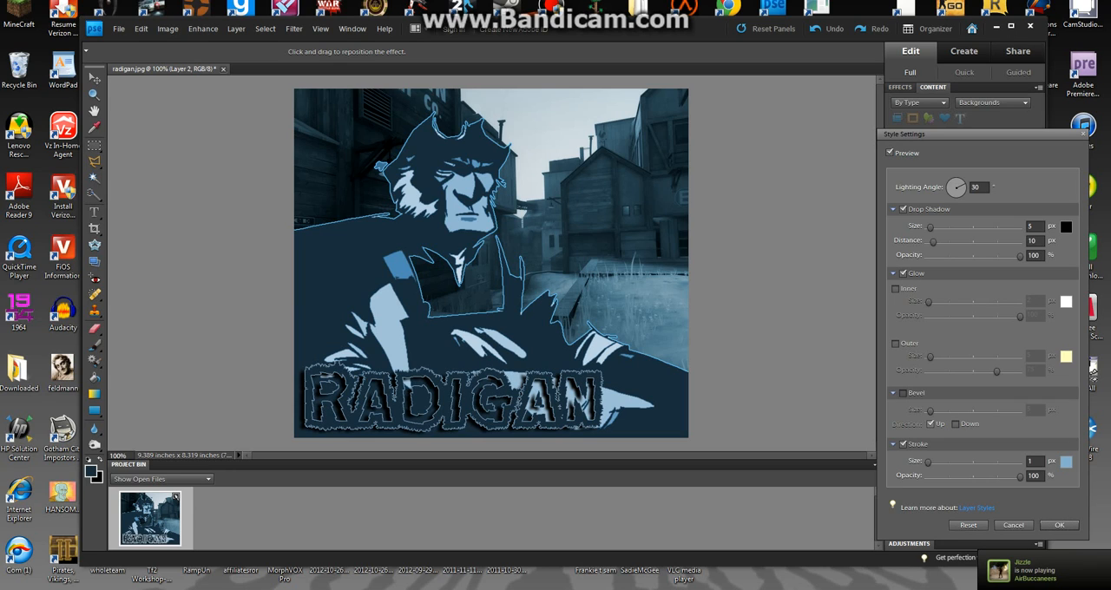
click(903, 274)
click(904, 210)
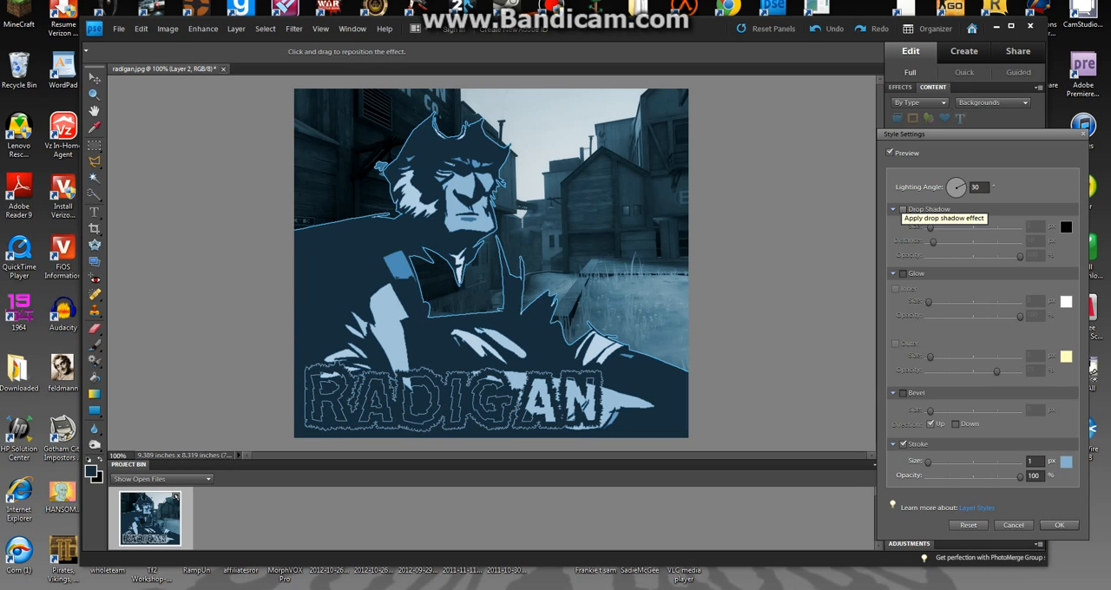
click(903, 209)
click(904, 209)
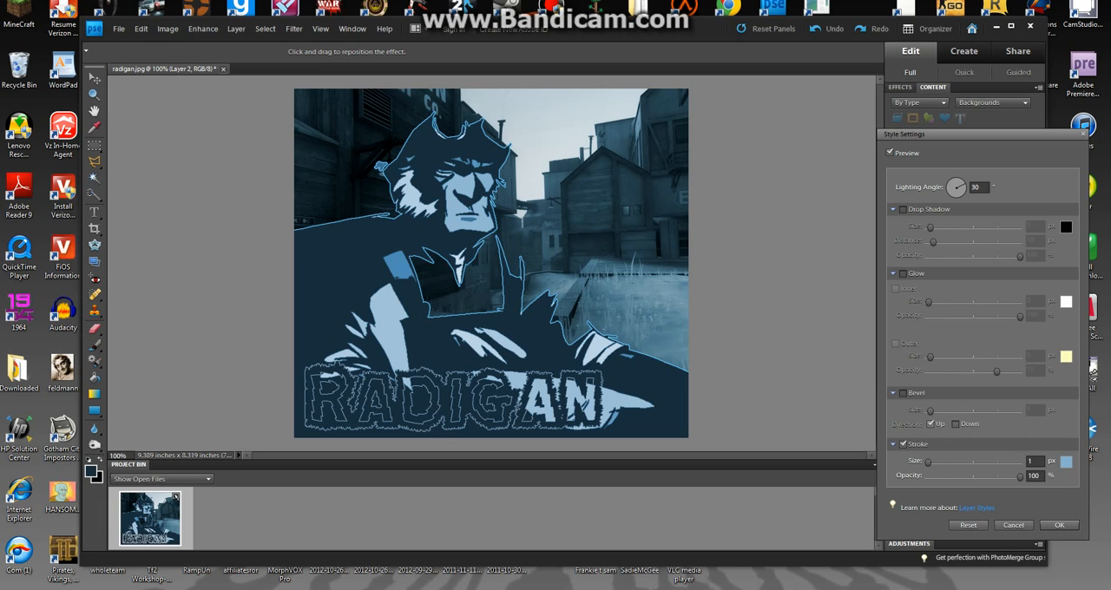
key(Return)
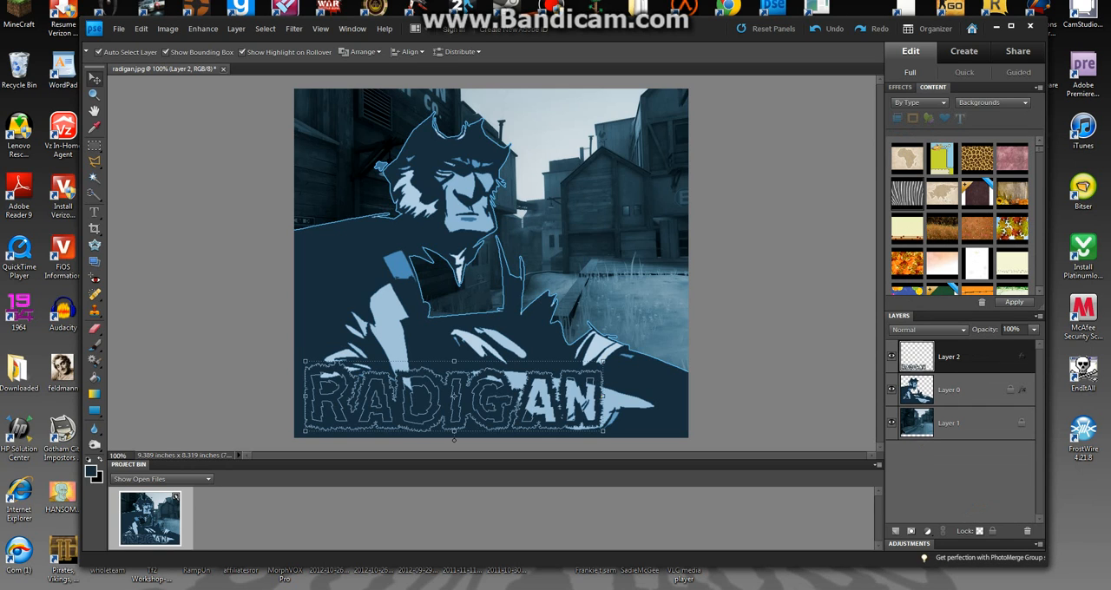
Compare the RADIGAN lettering with and without its stroke, leaving the stroke enabled.
double_click(1021, 357)
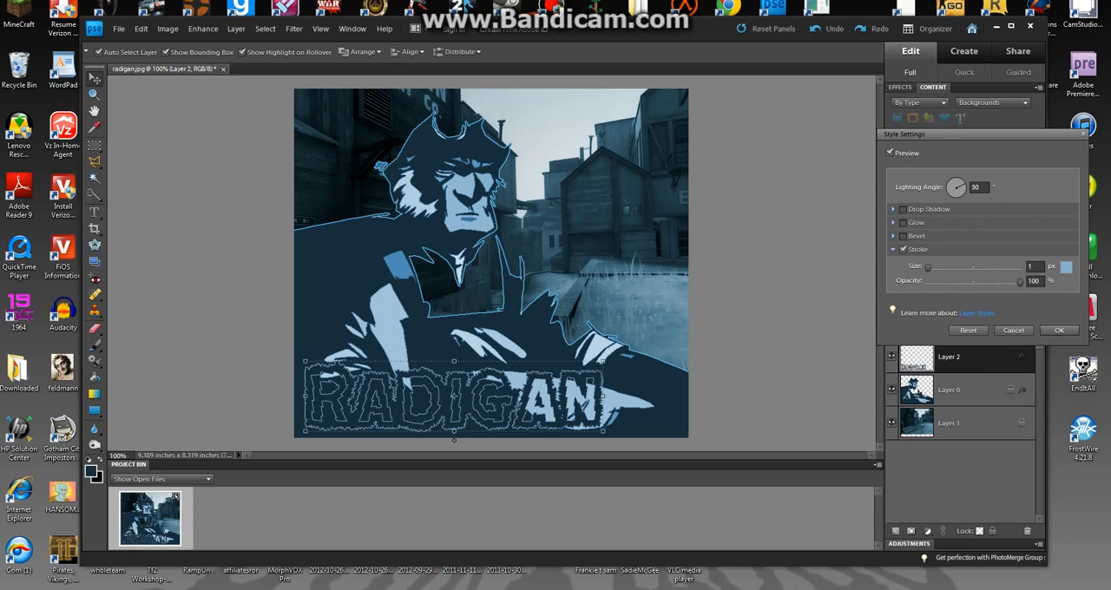
click(903, 250)
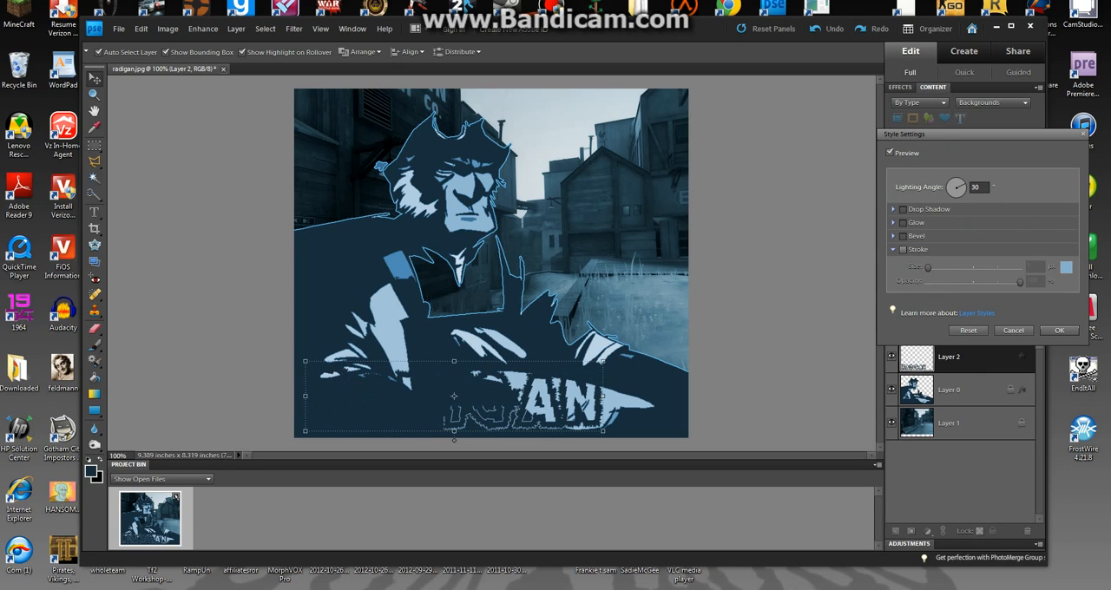
click(903, 250)
click(903, 250)
click(903, 250)
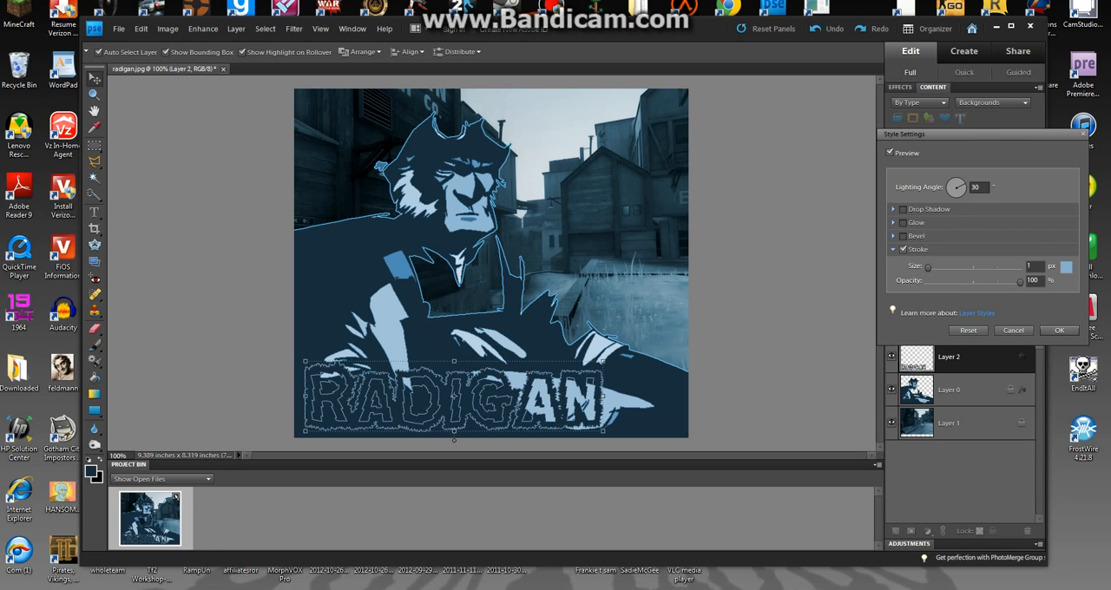
click(1059, 330)
Simplify the RADIGAN lettering layer and enable a second stroke effect on it.
right_click(981, 354)
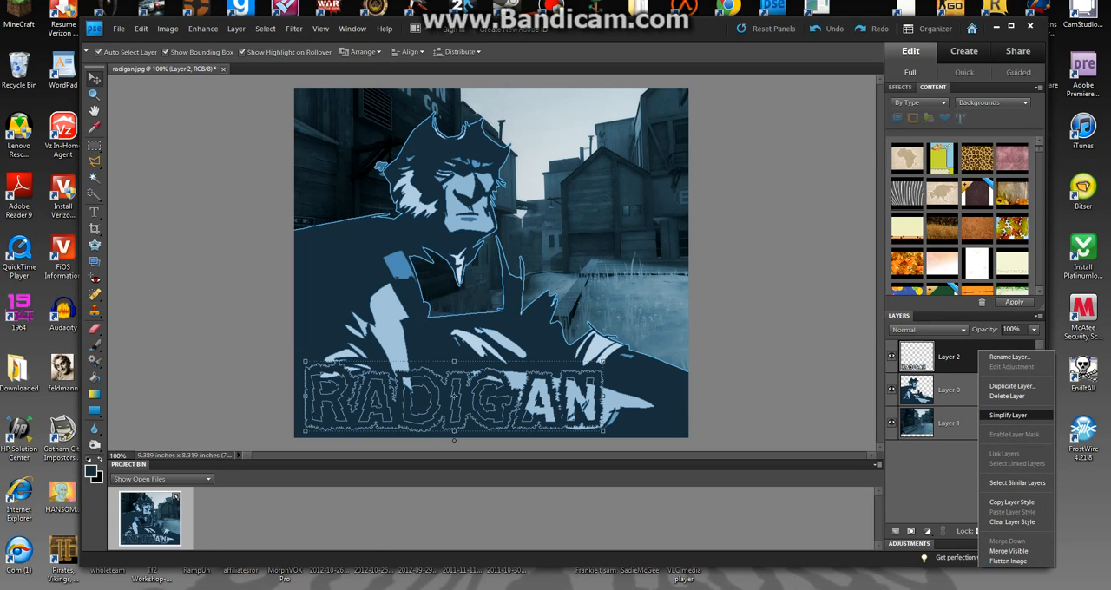
click(1007, 415)
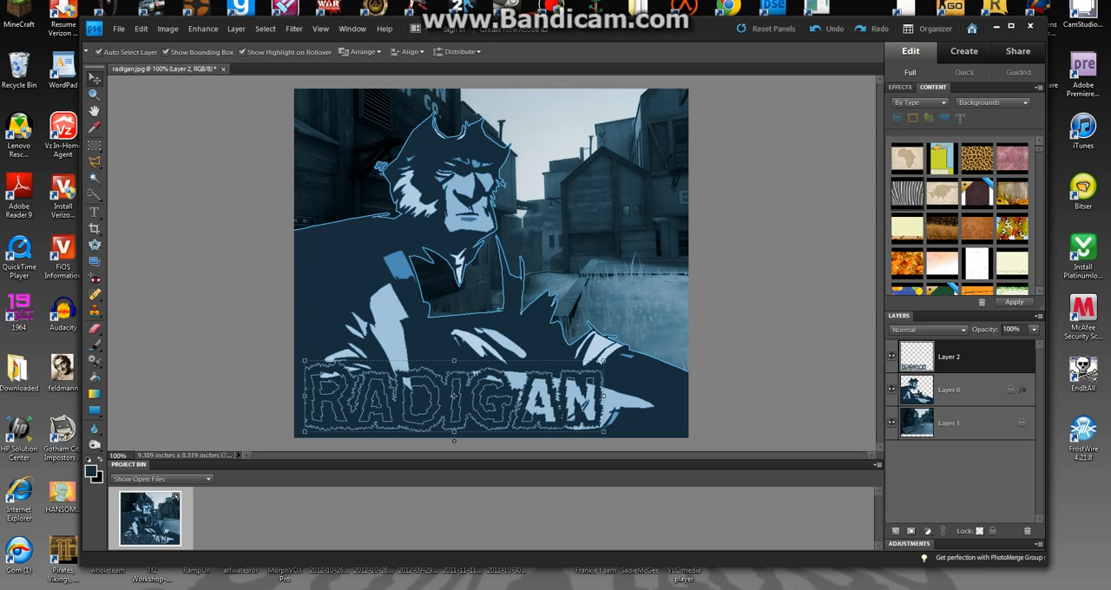
click(293, 29)
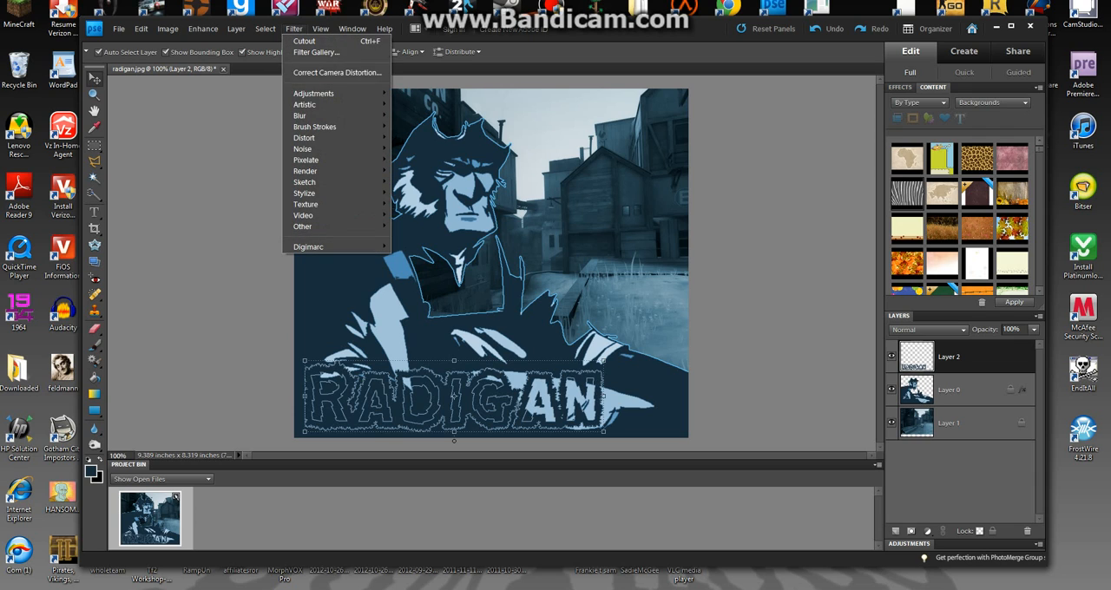
mouse_move(320, 29)
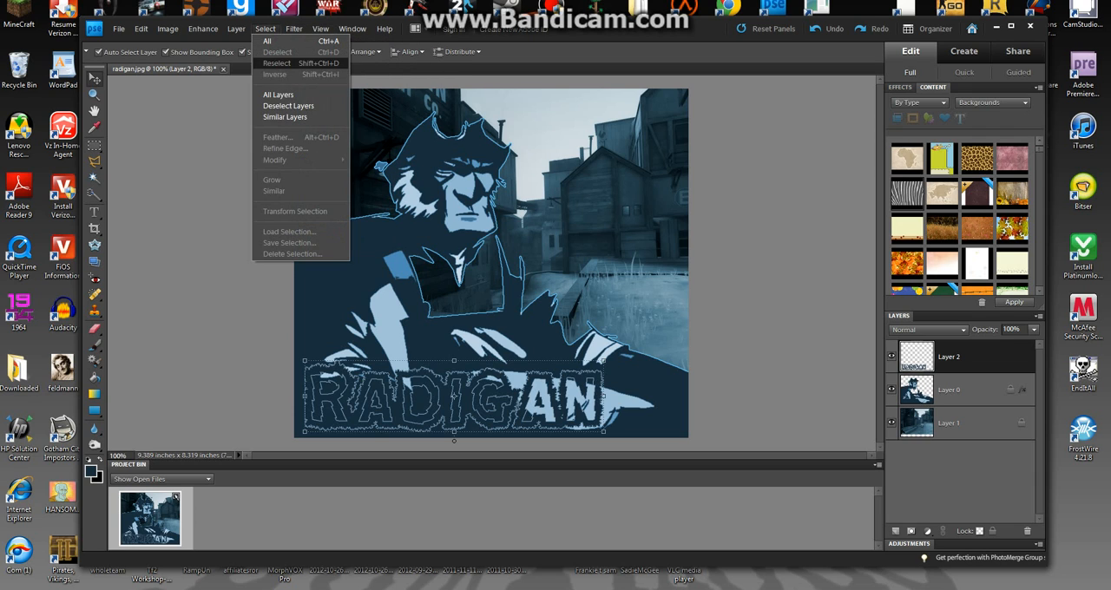
mouse_move(236, 29)
mouse_move(277, 94)
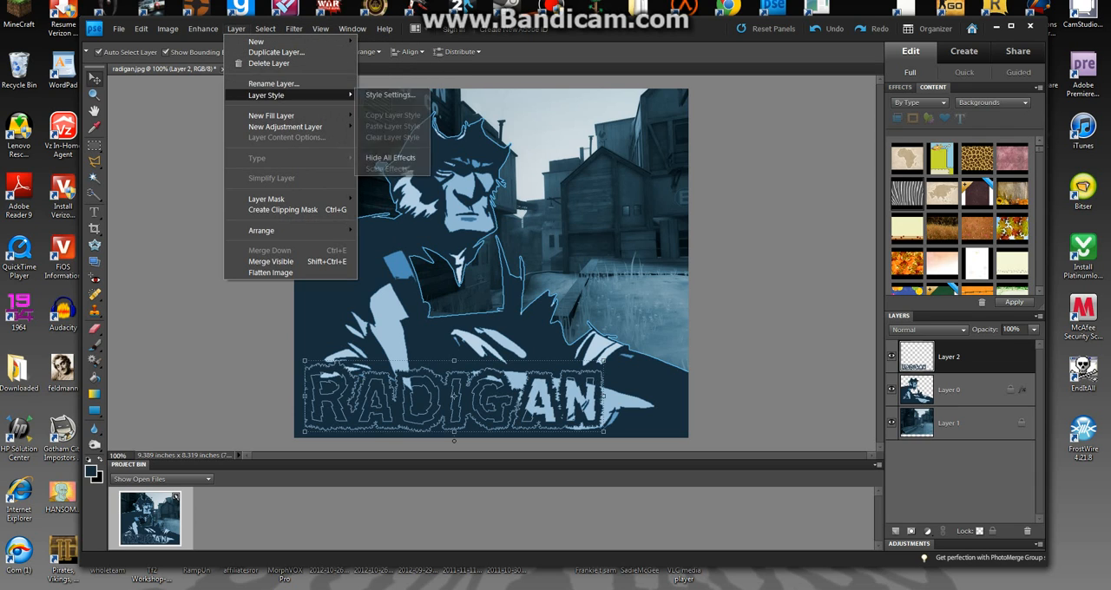
click(390, 94)
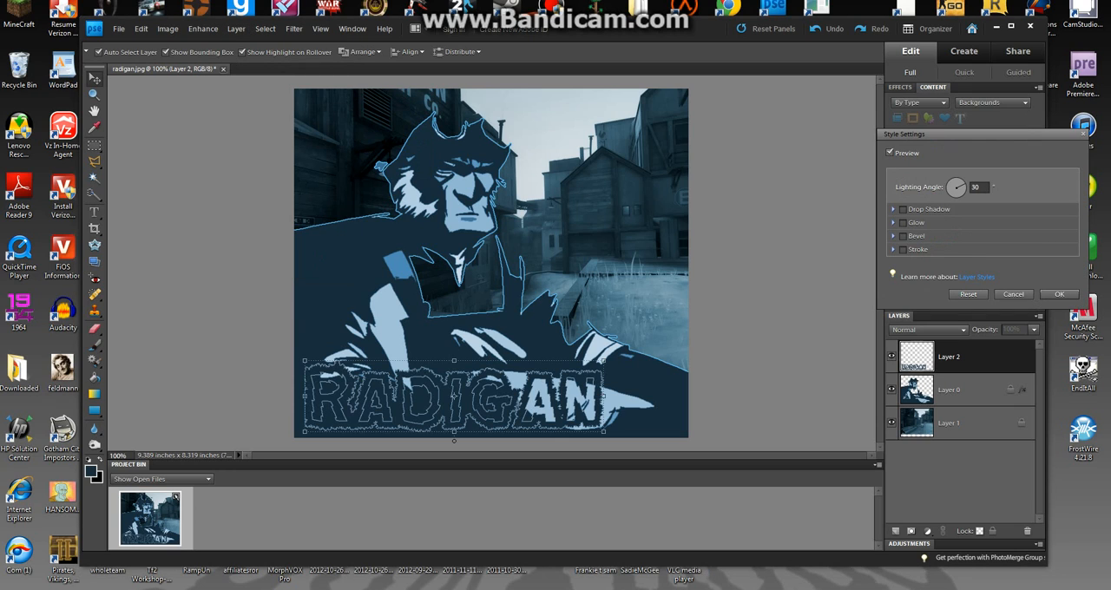
click(902, 249)
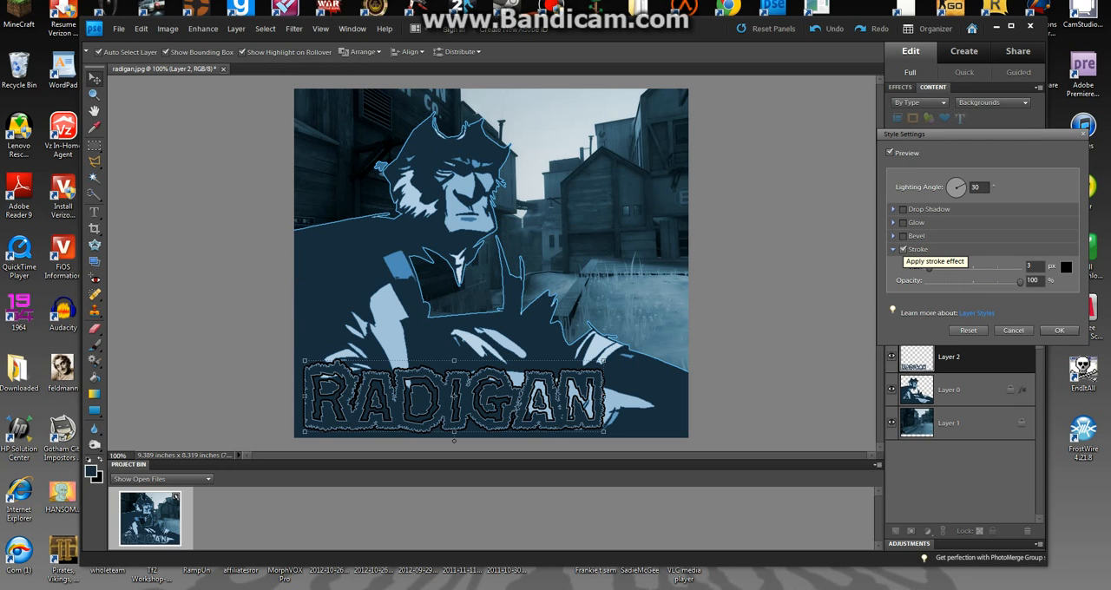
Set the lettering's new stroke to a size of 2 px and an opacity of 69%, and apply it.
key(BackSpace)
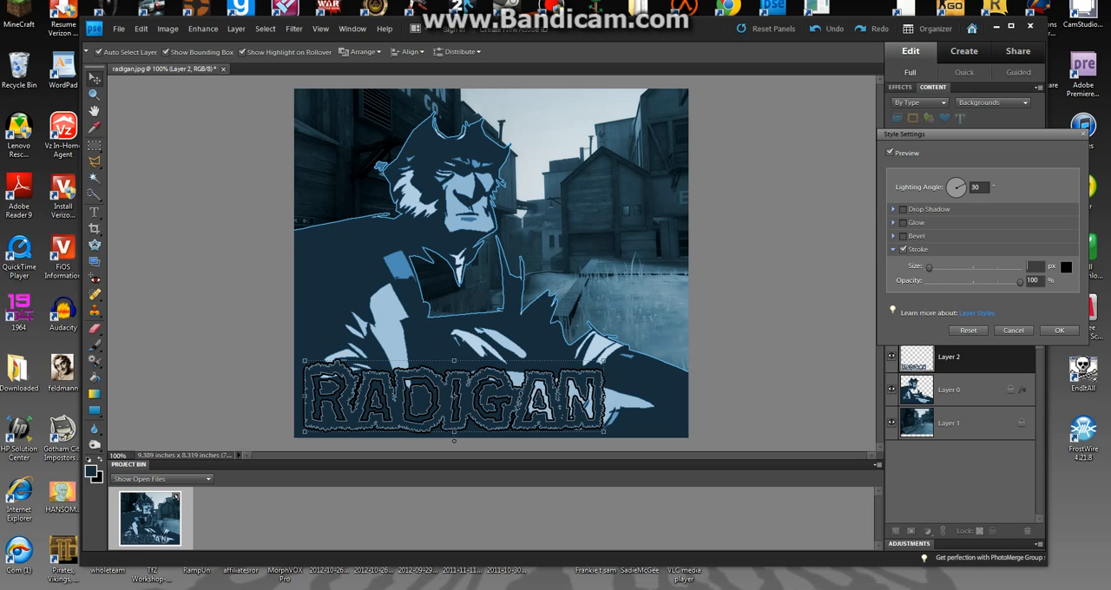
text(1)
key(BackSpace)
text(2)
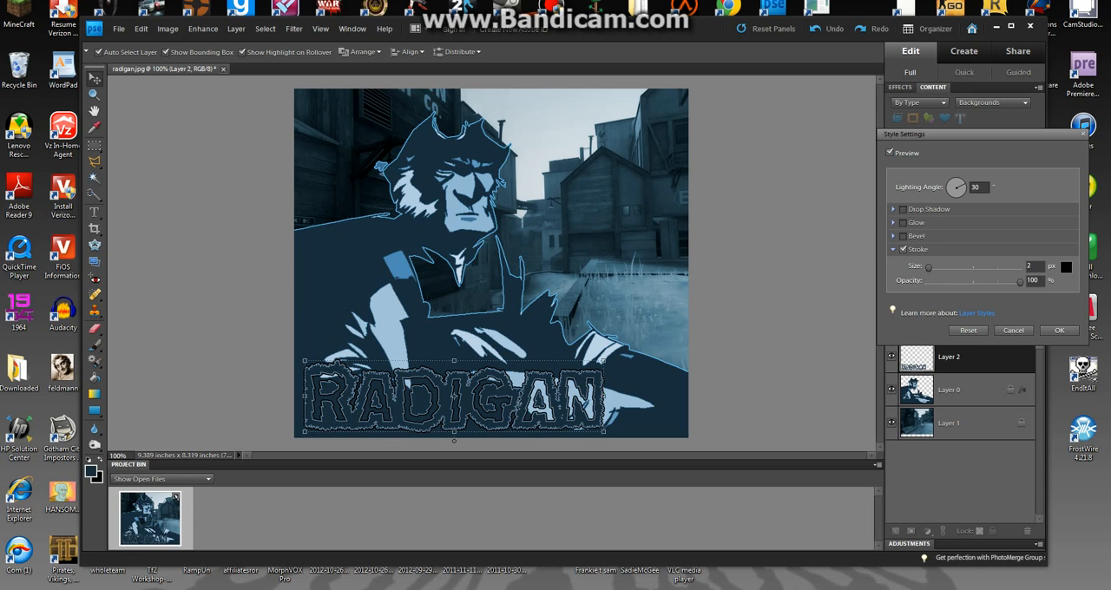
mouse_move(1020, 282)
mouse_down()
mouse_move(992, 282)
mouse_move(1020, 282)
mouse_up()
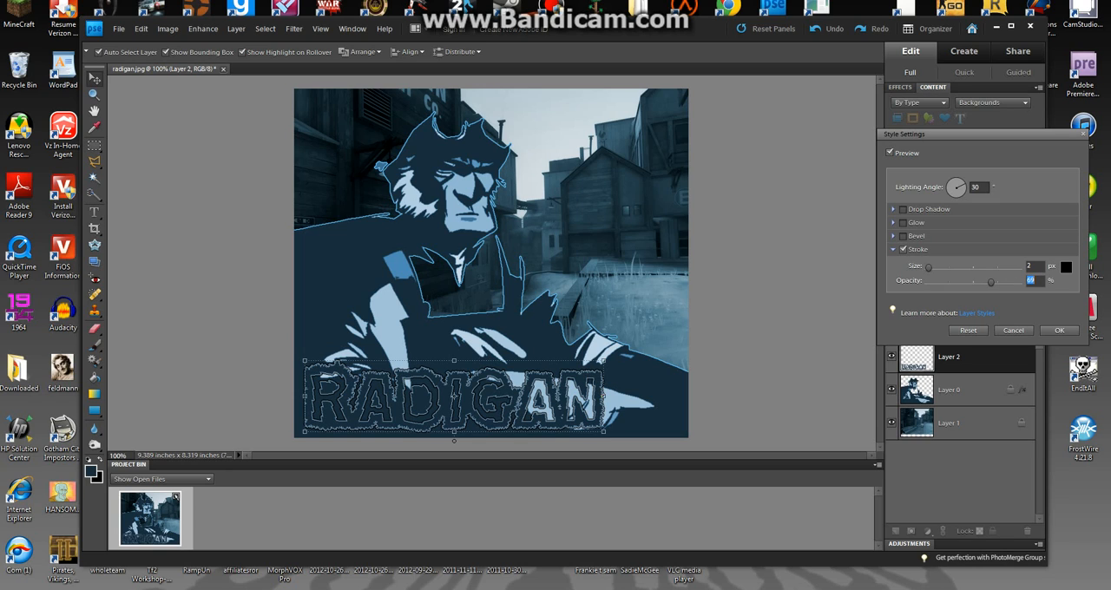
click(1059, 330)
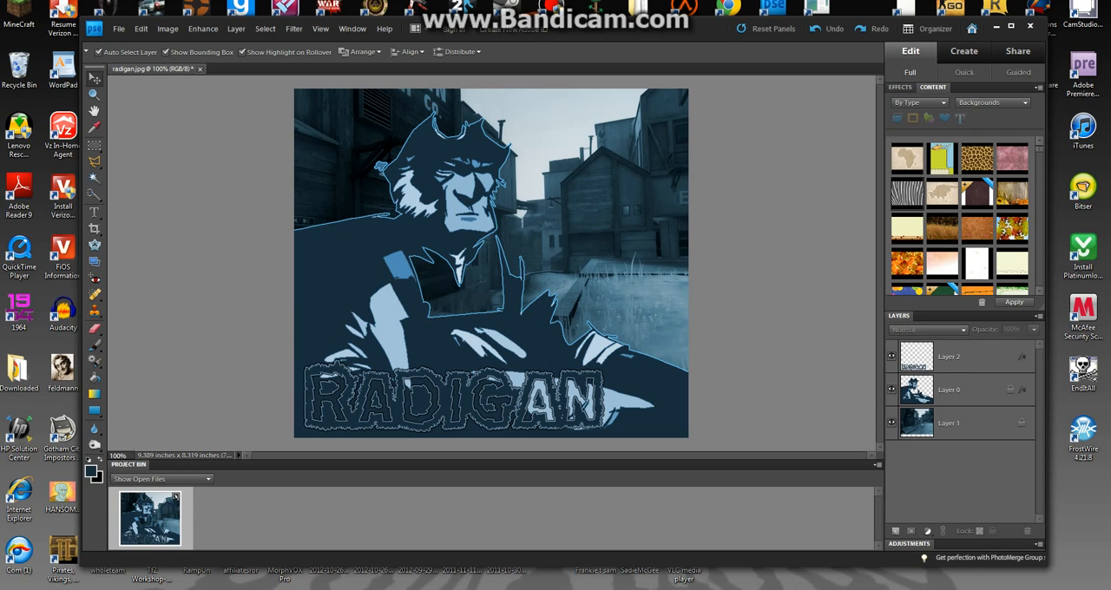
Switch to Firefox and search Google Images for "tf2 engineer logo".
click(259, 588)
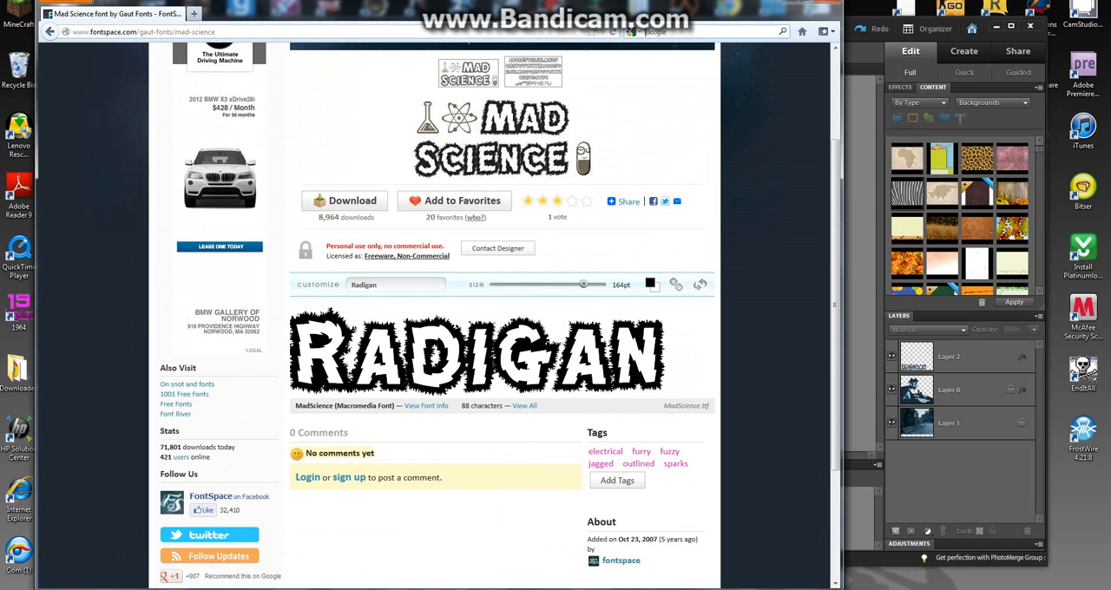
key(ctrl+k)
text(ttf engineer logo)
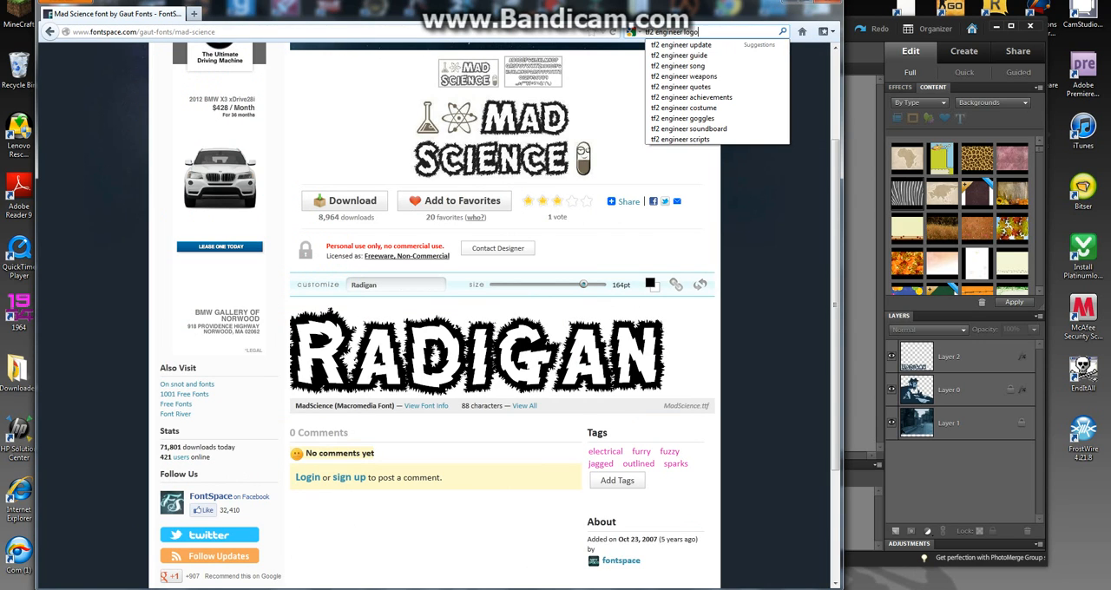
key(Return)
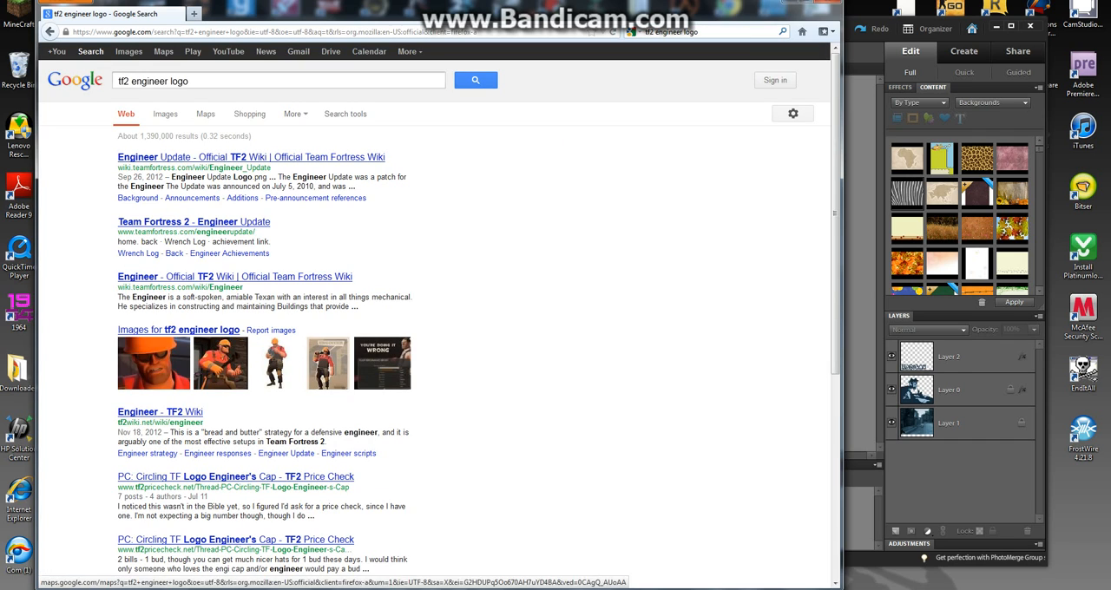
click(129, 51)
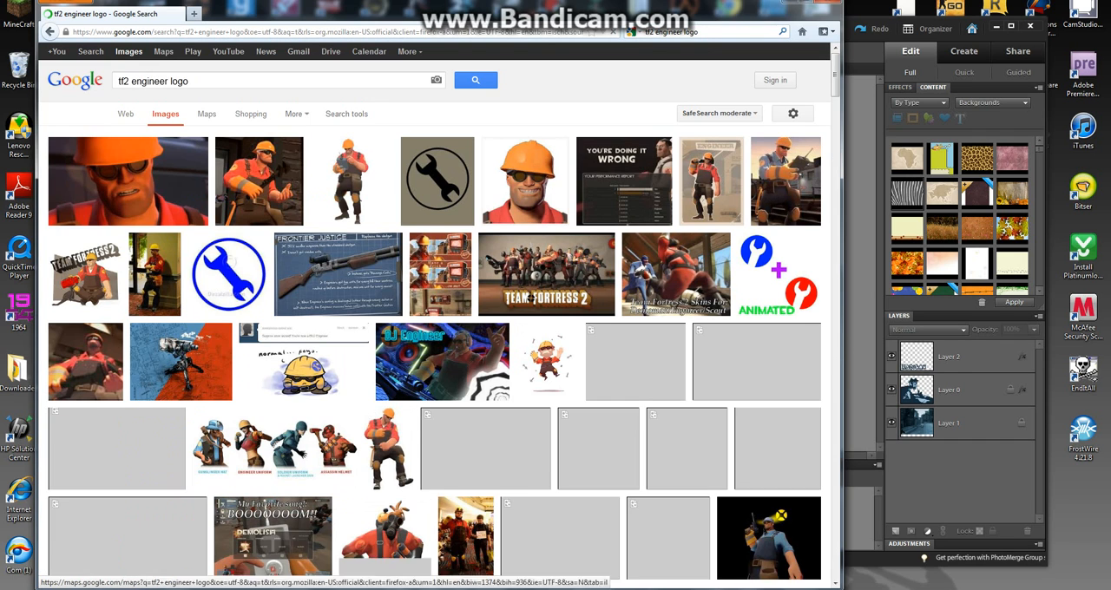
Open the black wrench-in-circle decal on the beige background at full size and copy the image.
click(438, 180)
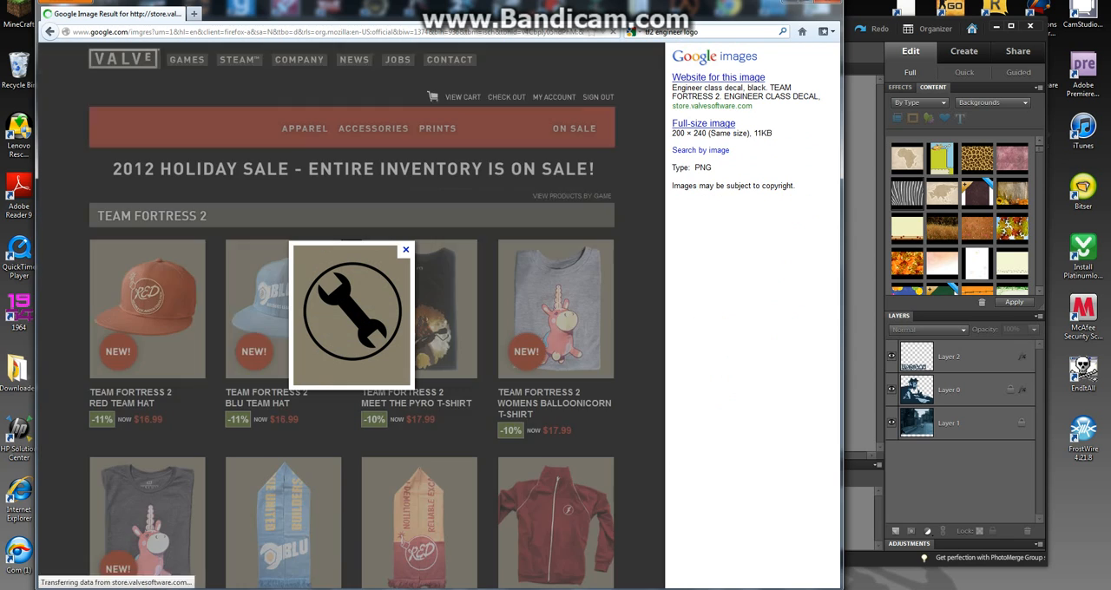
click(352, 314)
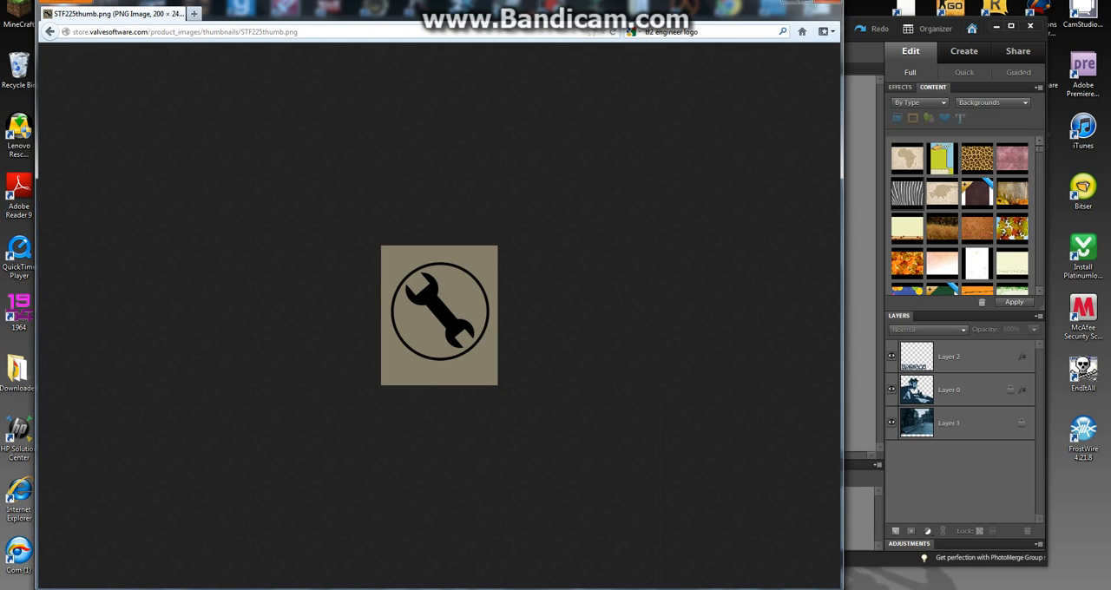
right_click(477, 286)
right_click(452, 296)
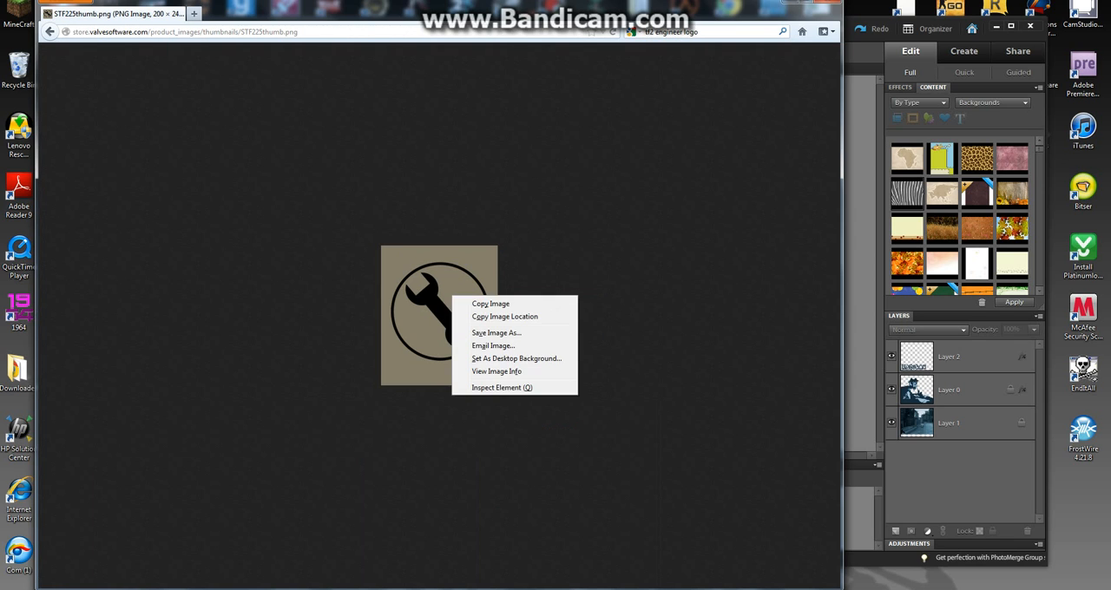
click(491, 304)
Switch back to Photoshop Elements and paste the copied wrench logo into the radigan.jpg picture.
click(790, 2)
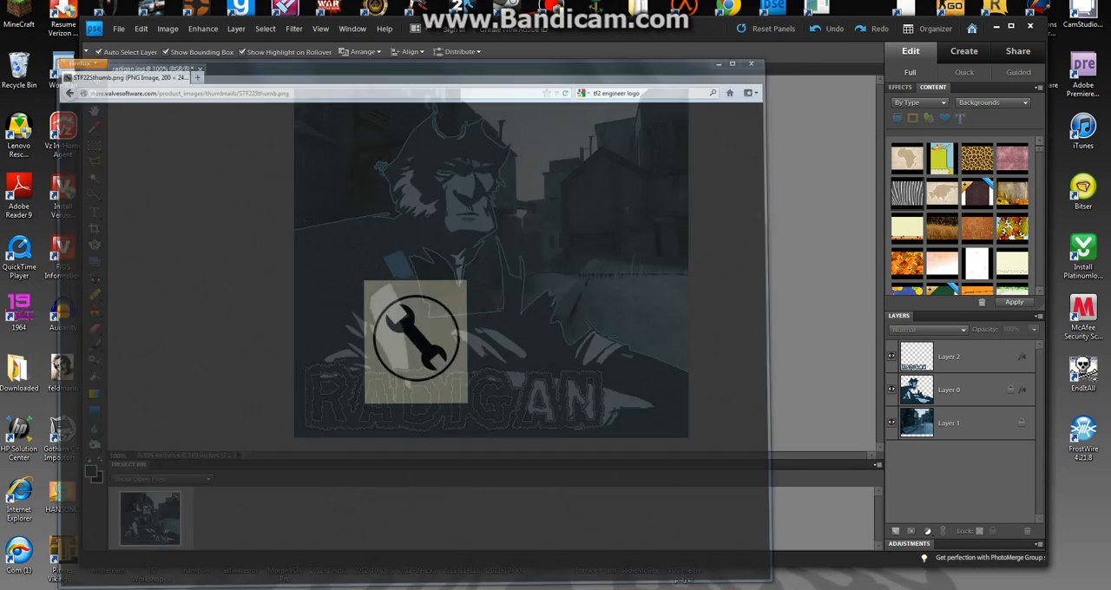
click(141, 28)
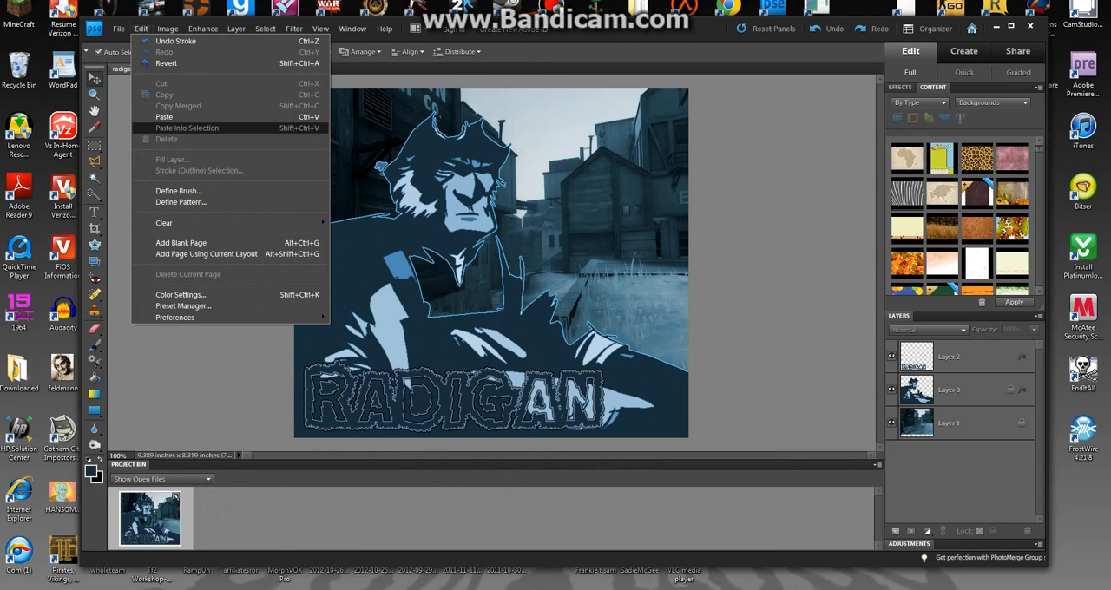
click(161, 117)
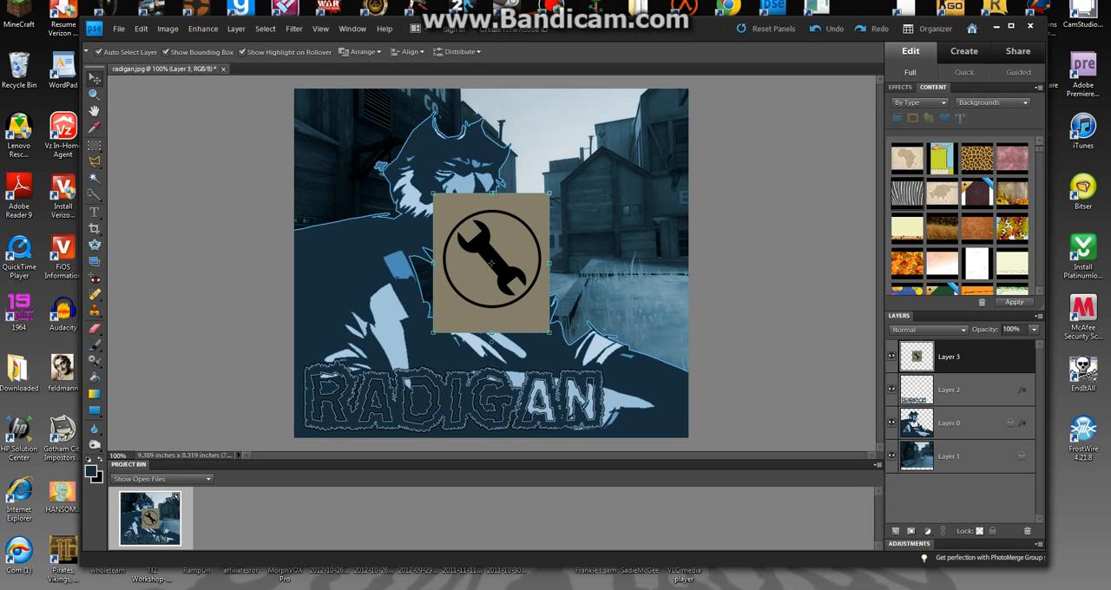
Delete the beige background outside and inside the wrench logo's circle with the Magic Wand, and clear the selection.
key(w)
click(450, 212)
key(Delete)
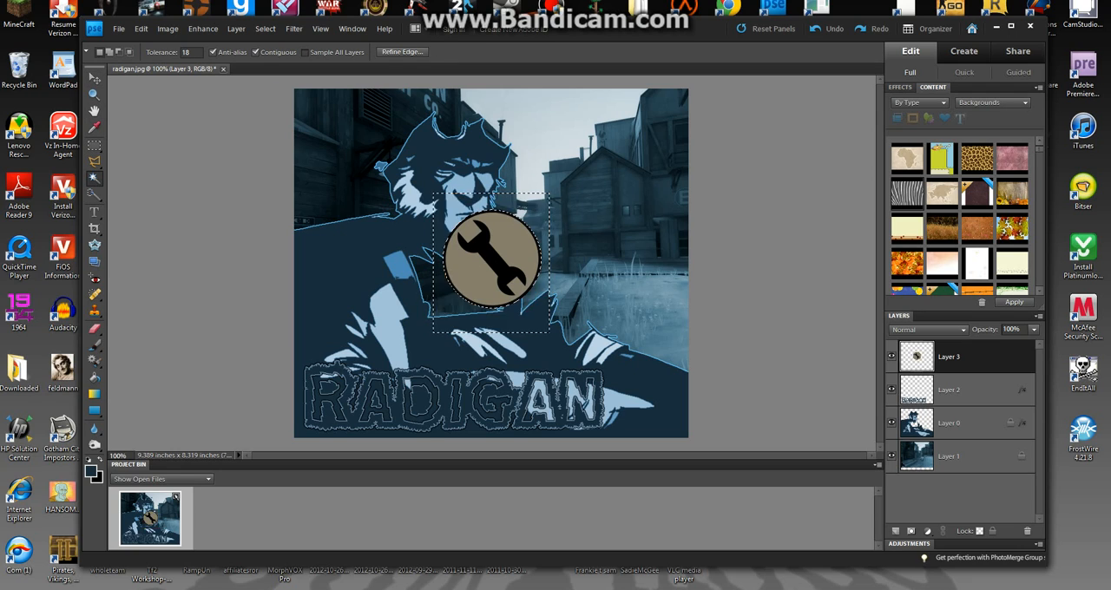
click(514, 238)
key(Delete)
key(ctrl+d)
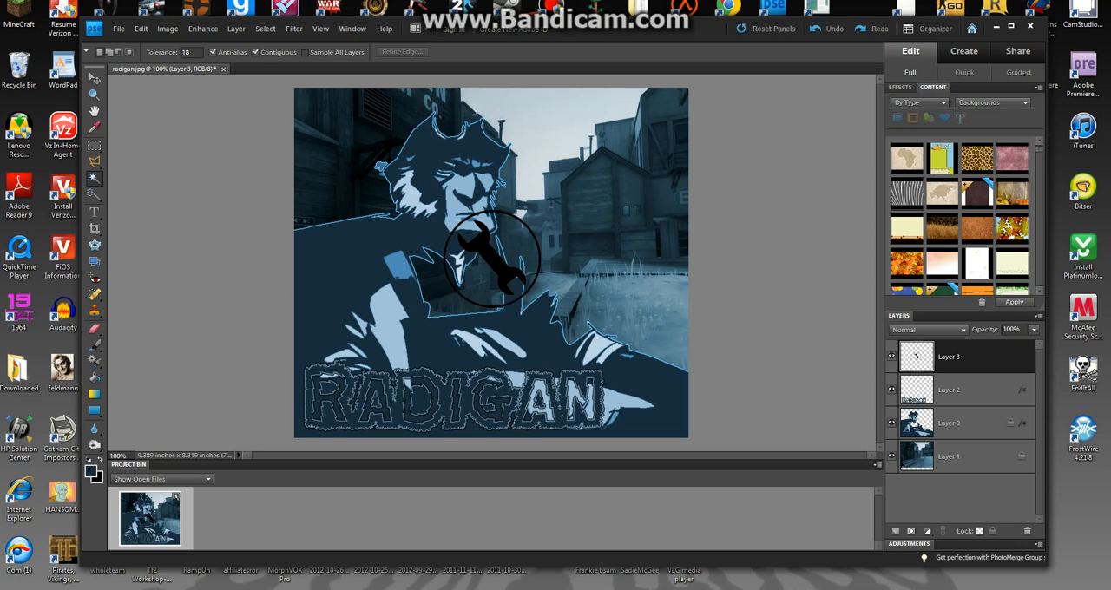
Fill the wrench and its surrounding ring with the dark blue foreground colour 192e3c.
key(k)
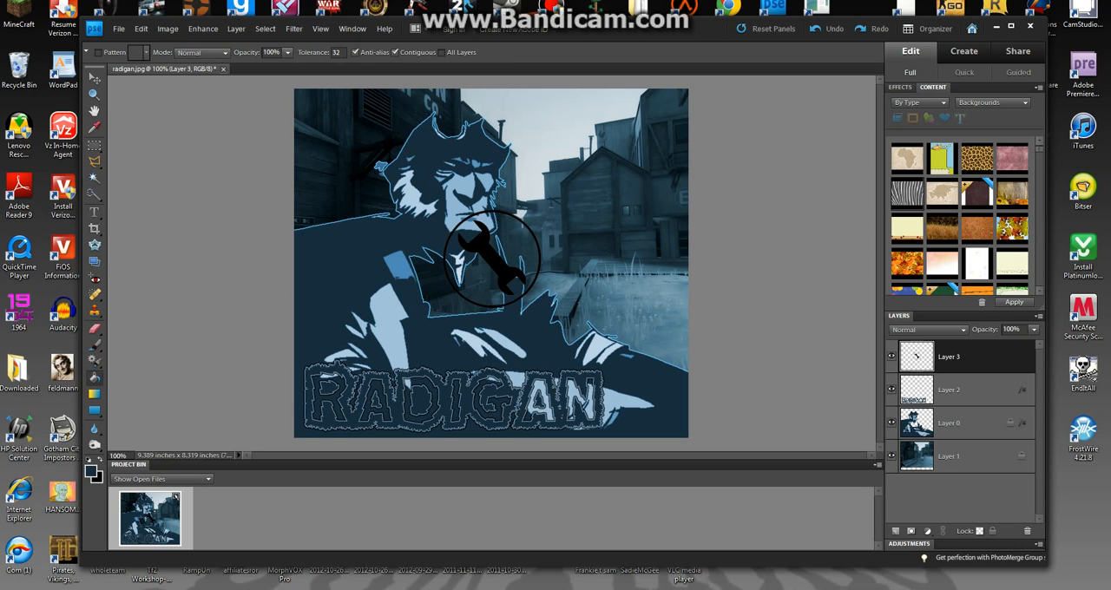
click(91, 471)
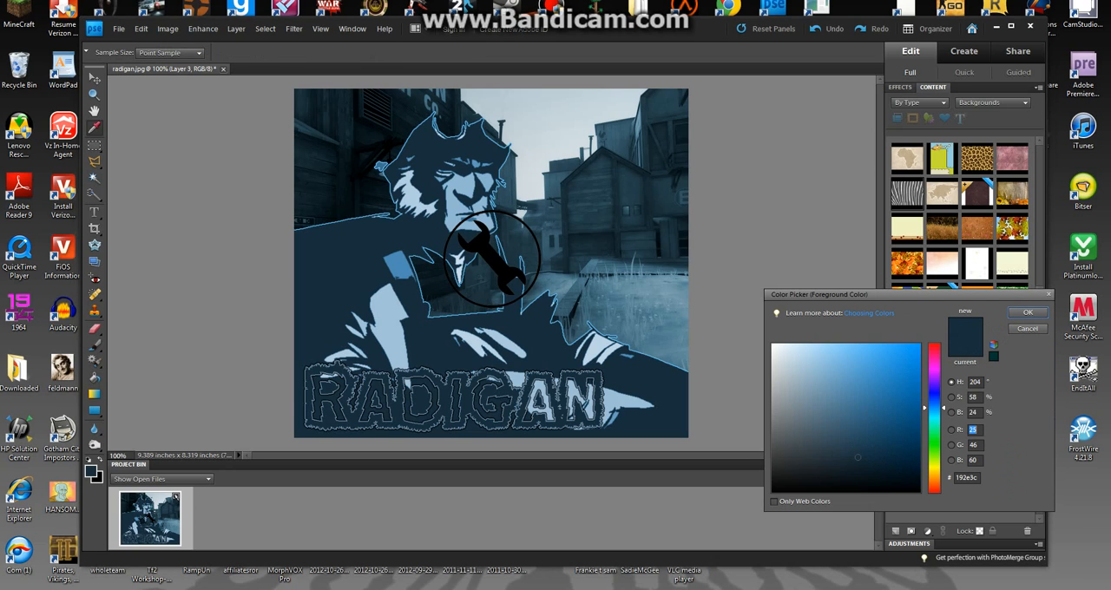
key(Return)
click(490, 256)
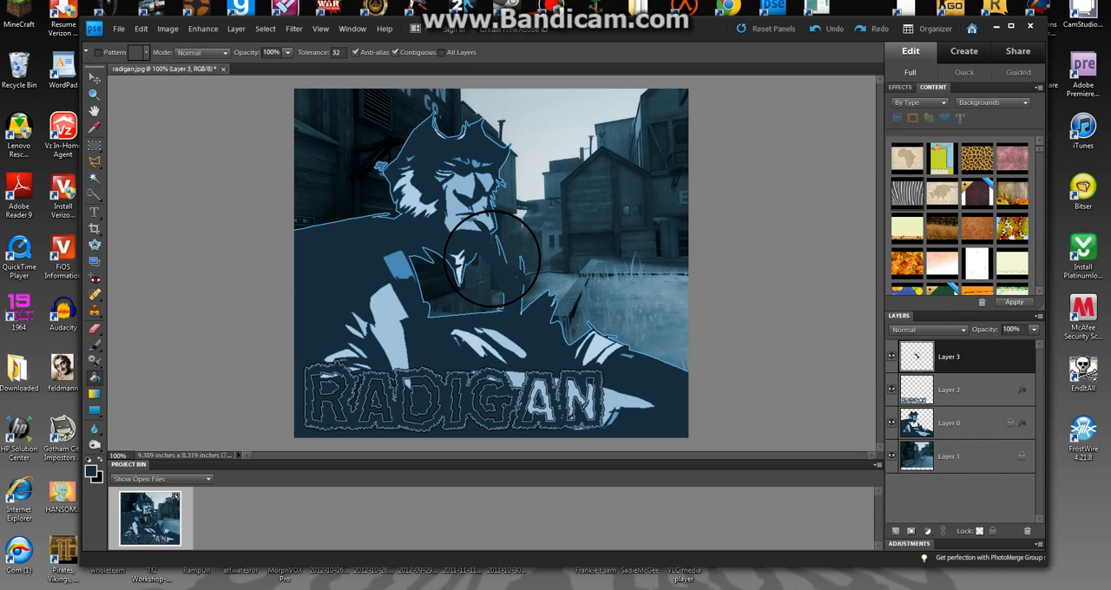
click(520, 220)
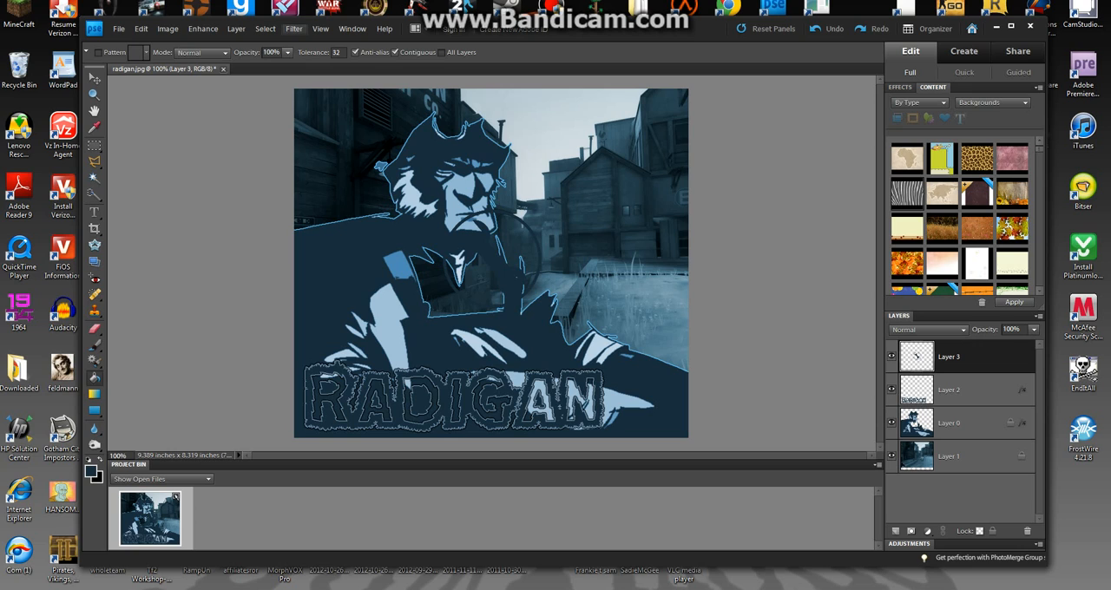
Add a 1 px stroke in light blue 91b8d2, sampled from the character, to the wrench logo layer.
click(236, 29)
mouse_move(286, 95)
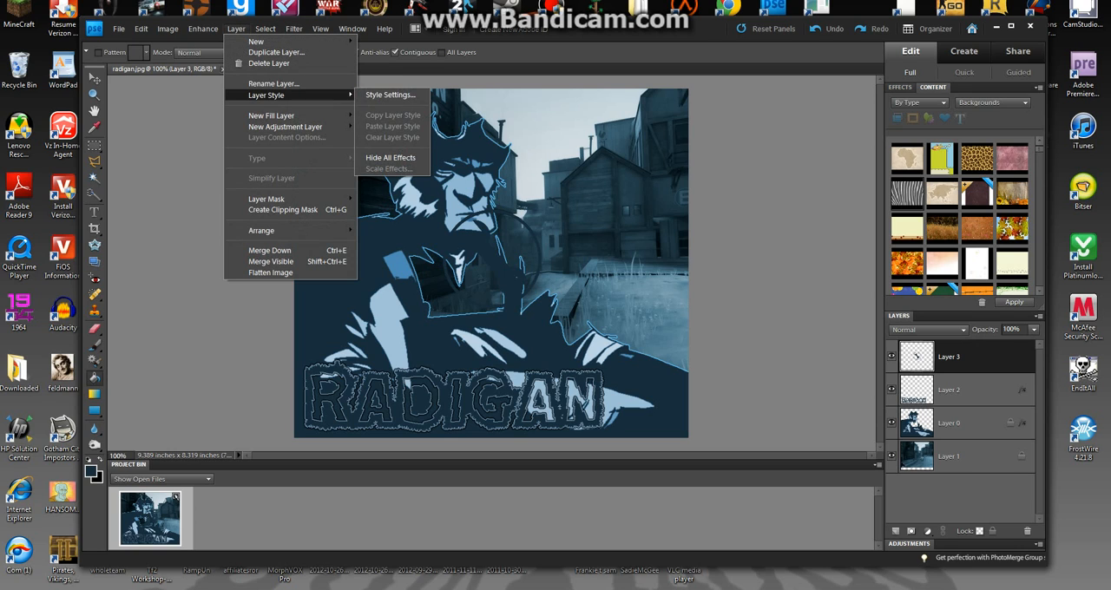
click(390, 95)
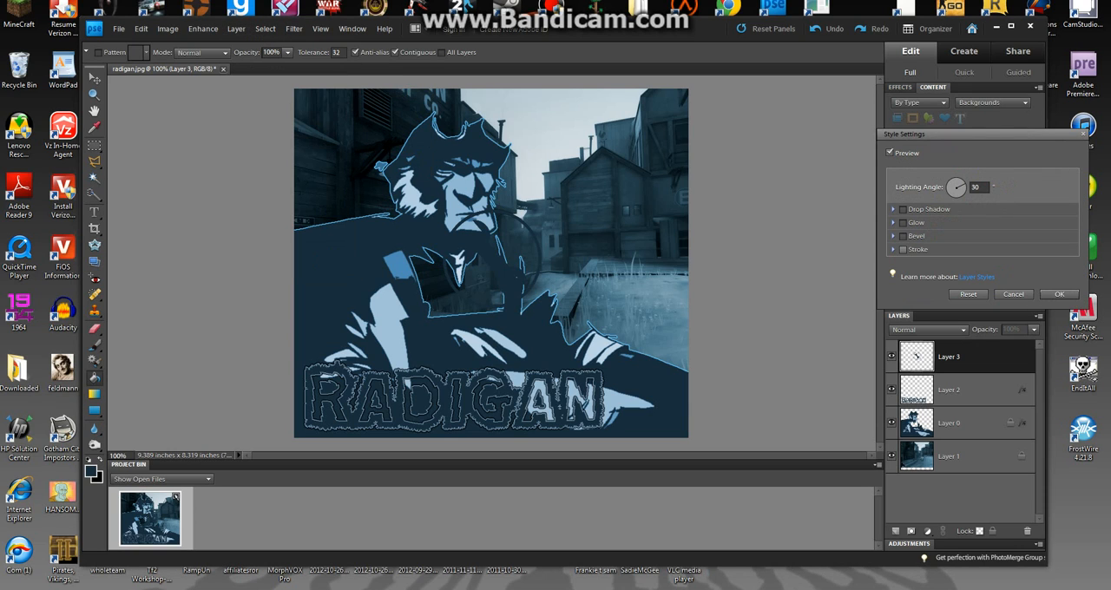
click(902, 249)
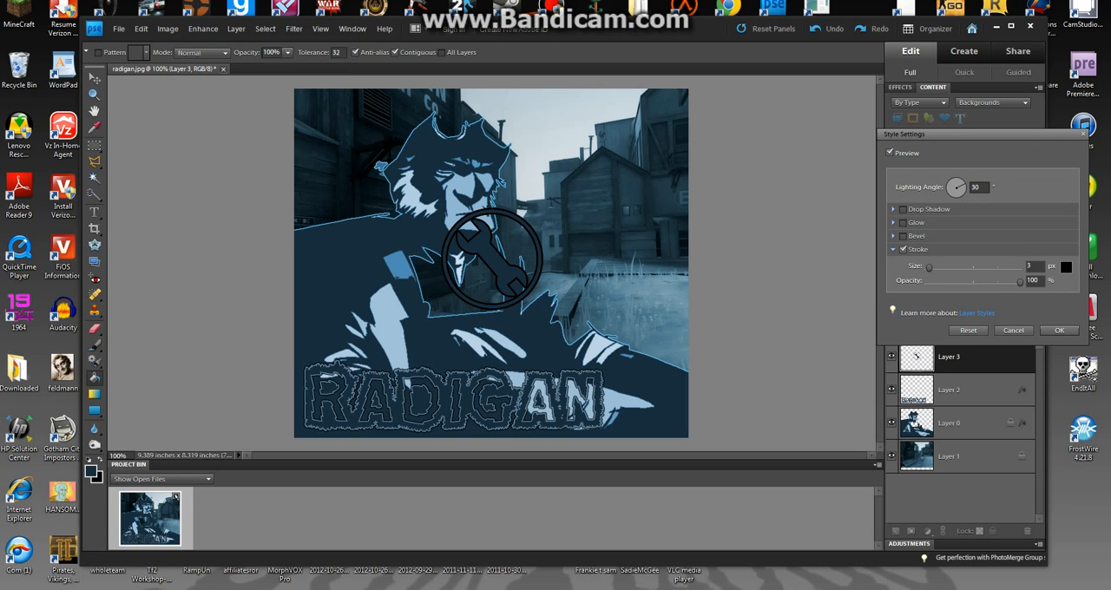
key(w)
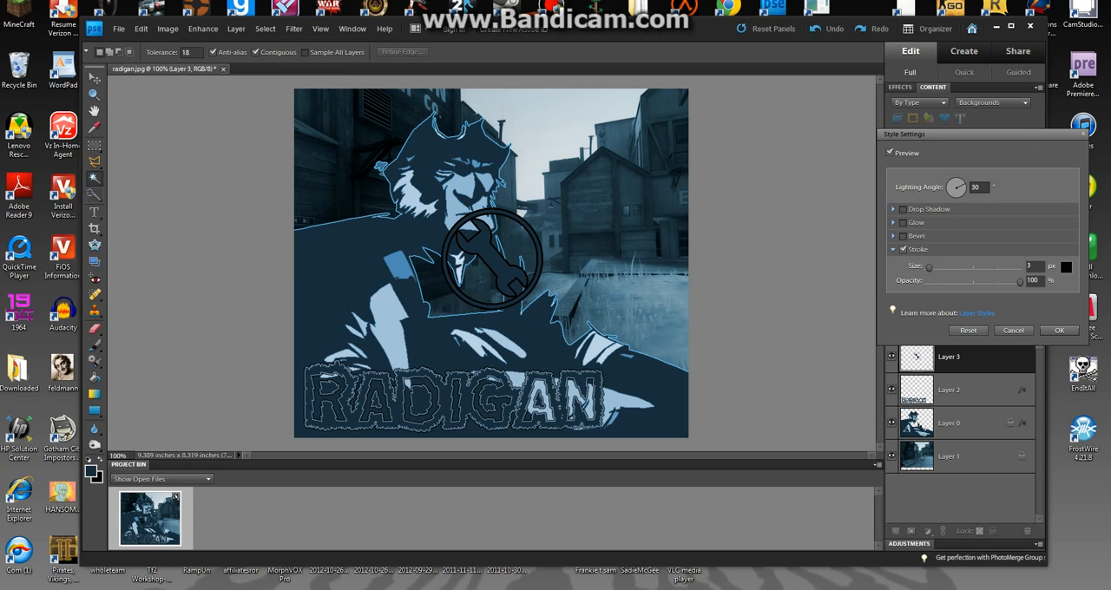
click(1066, 267)
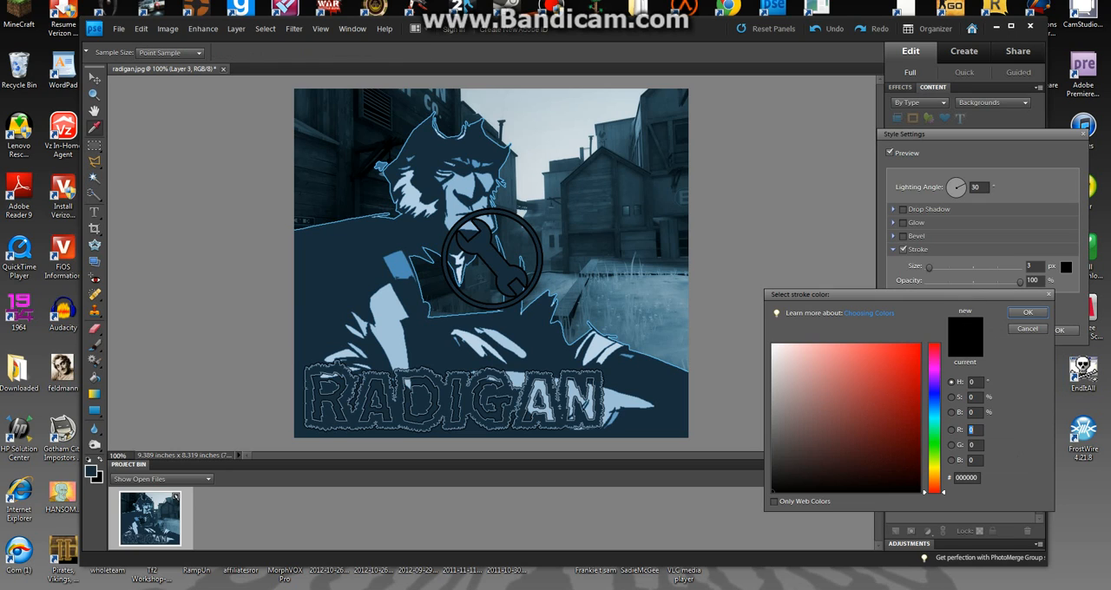
click(388, 322)
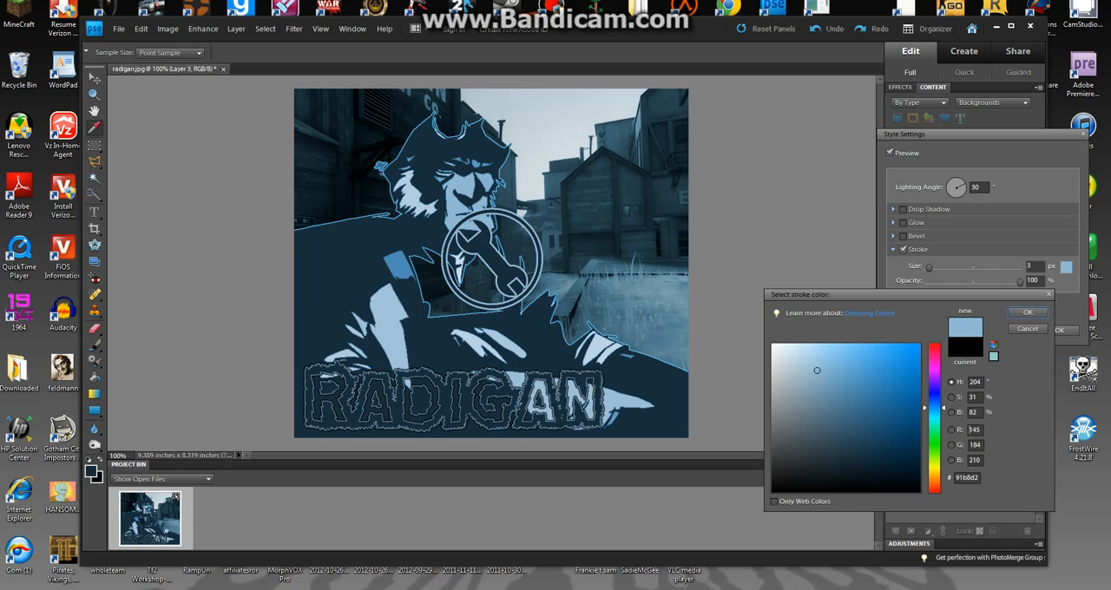
click(1028, 313)
text(100)
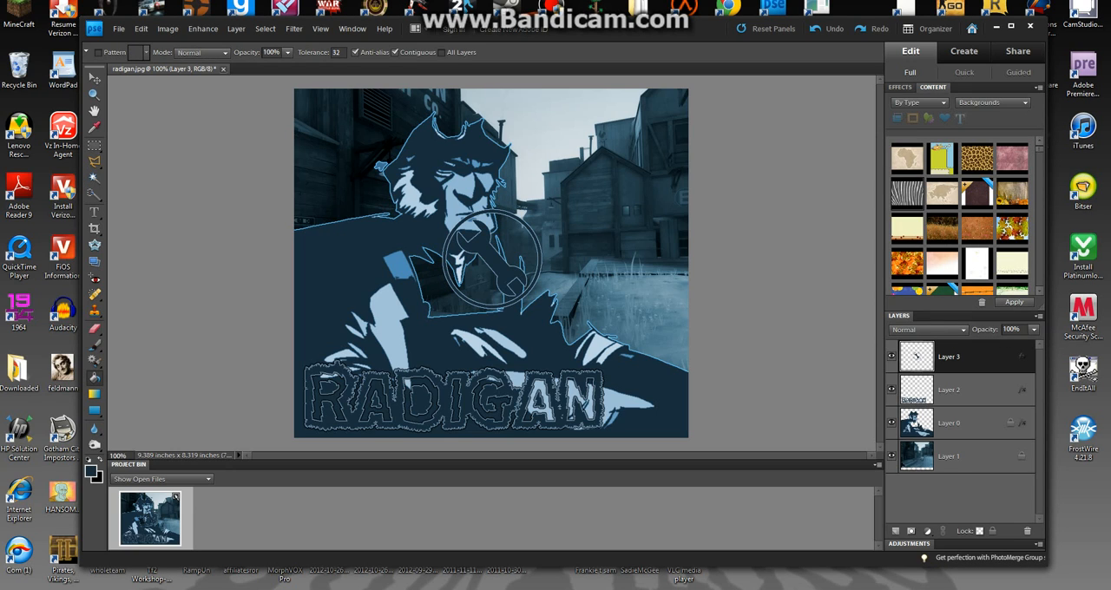
Simplify the wrench logo's layer and add a second, 2 px black stroke around it.
right_click(973, 355)
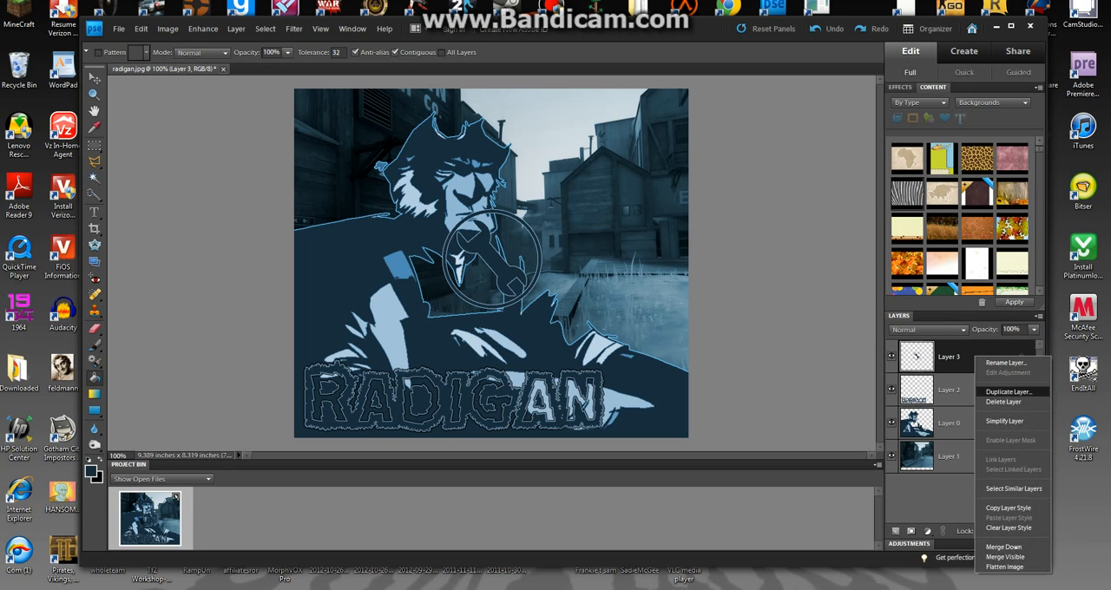
click(998, 421)
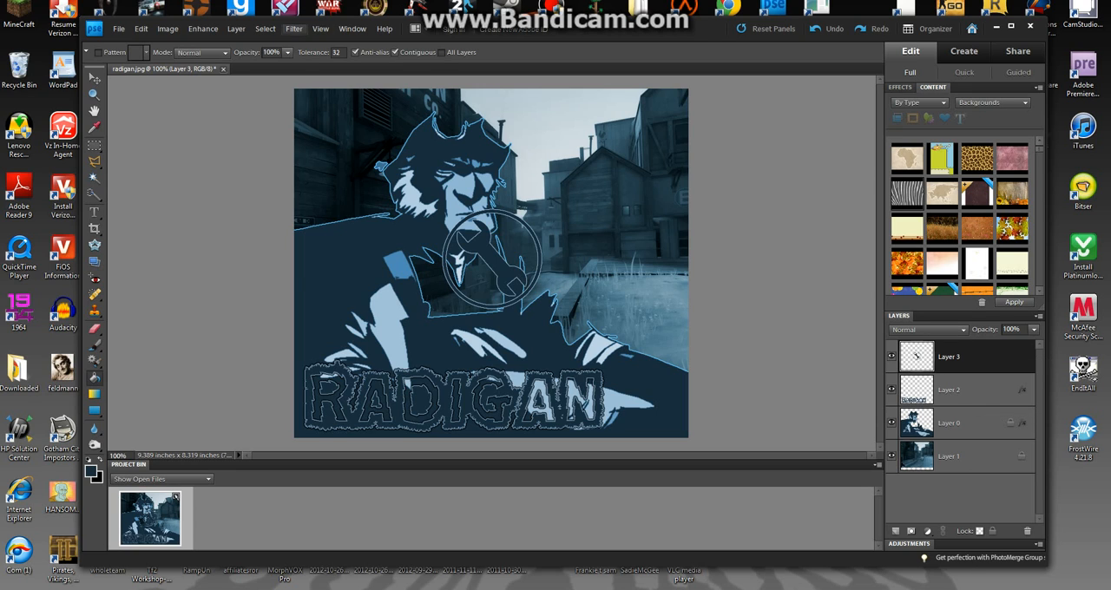
click(236, 29)
mouse_move(265, 94)
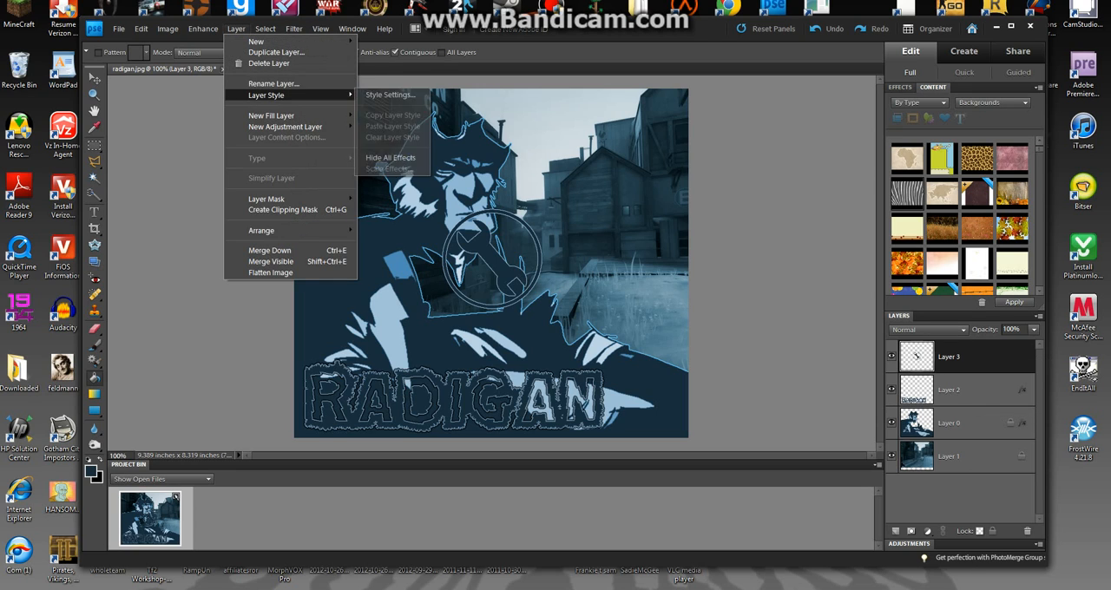
click(389, 94)
click(902, 249)
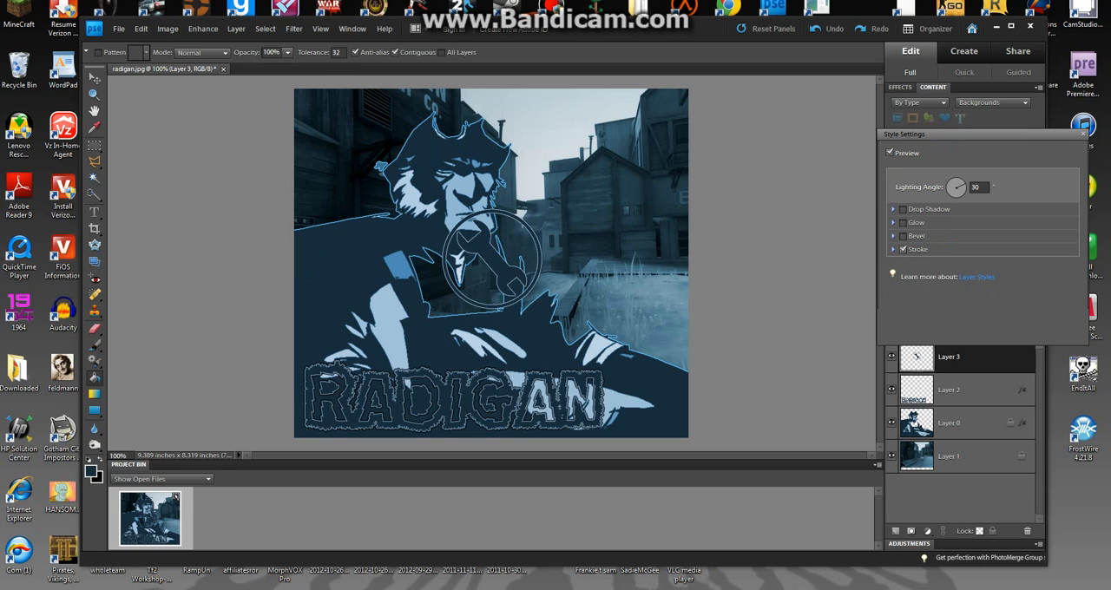
key(BackSpace)
text(1)
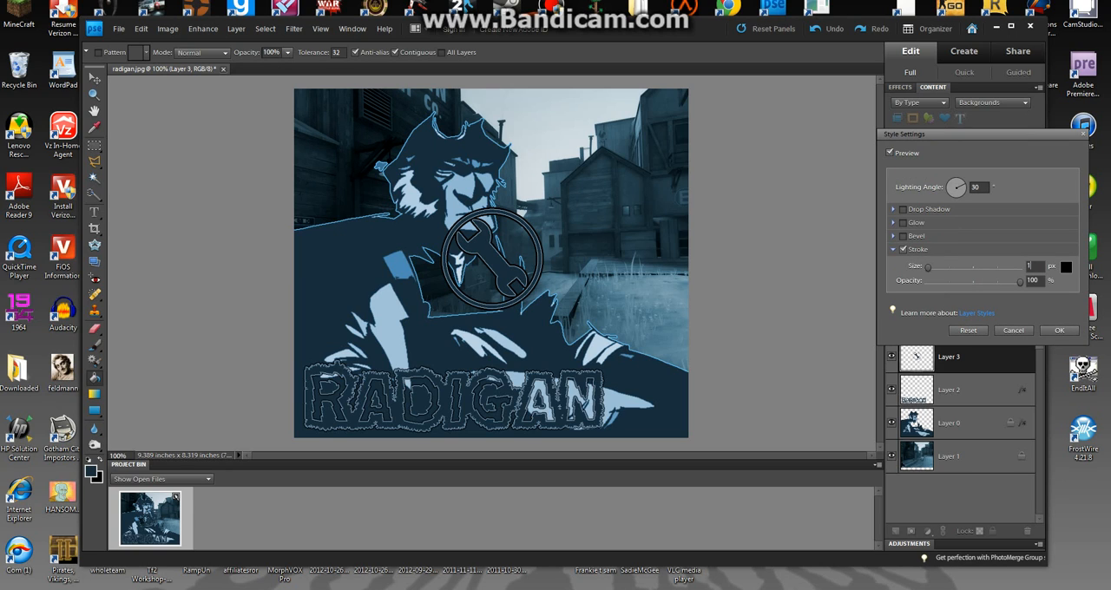
key(BackSpace)
text(2)
click(1059, 331)
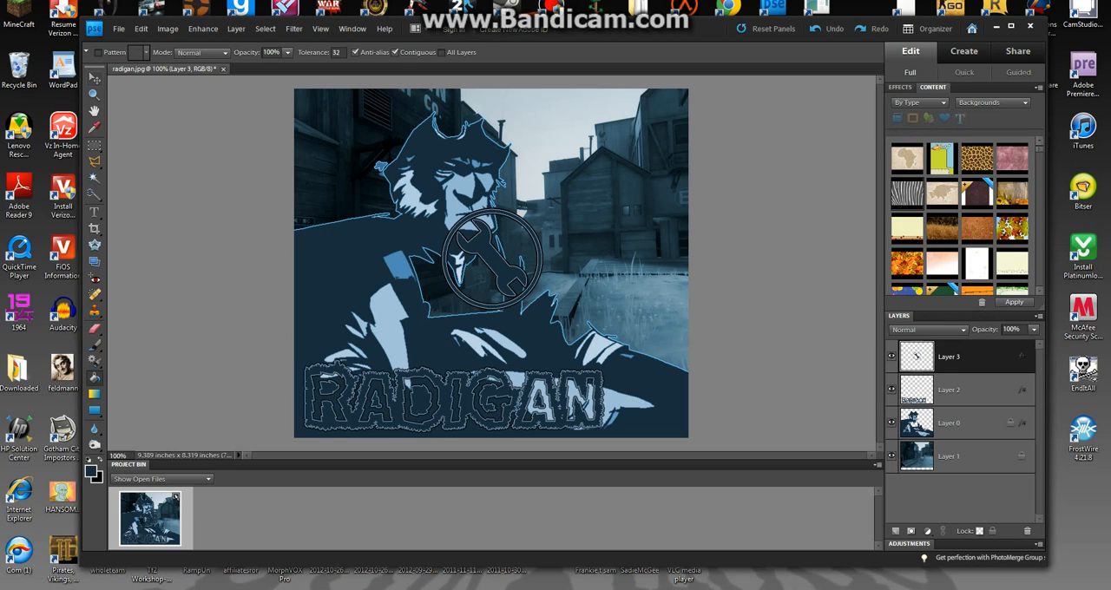
Move the wrench logo down to the end of the RADIGAN lettering and shrink it to about the lettering's height.
key(v)
drag(492, 258, 604, 372)
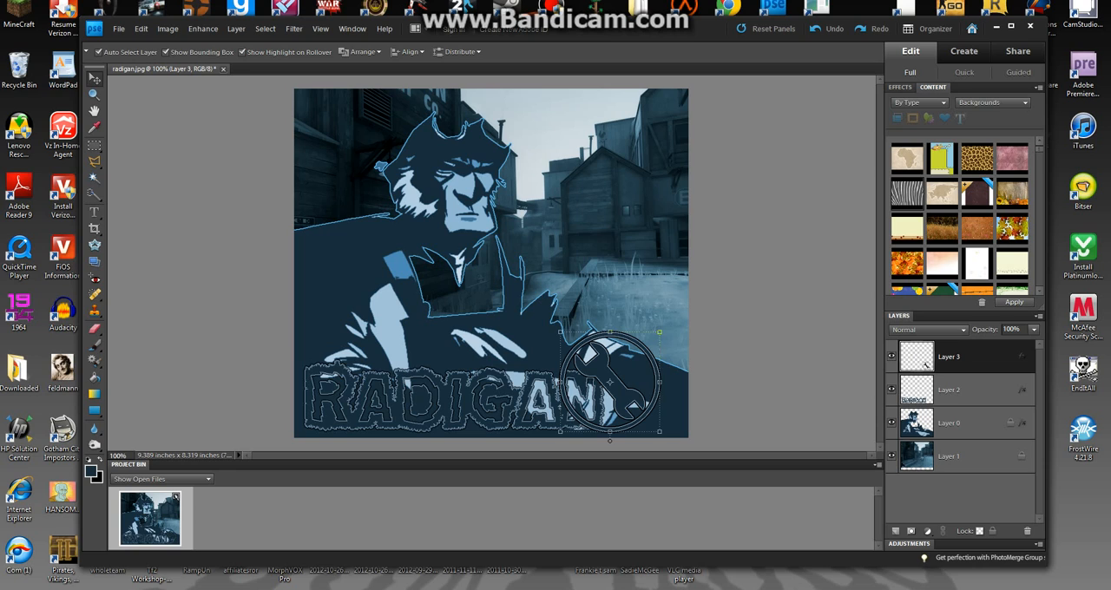
drag(560, 332, 579, 354)
key(Return)
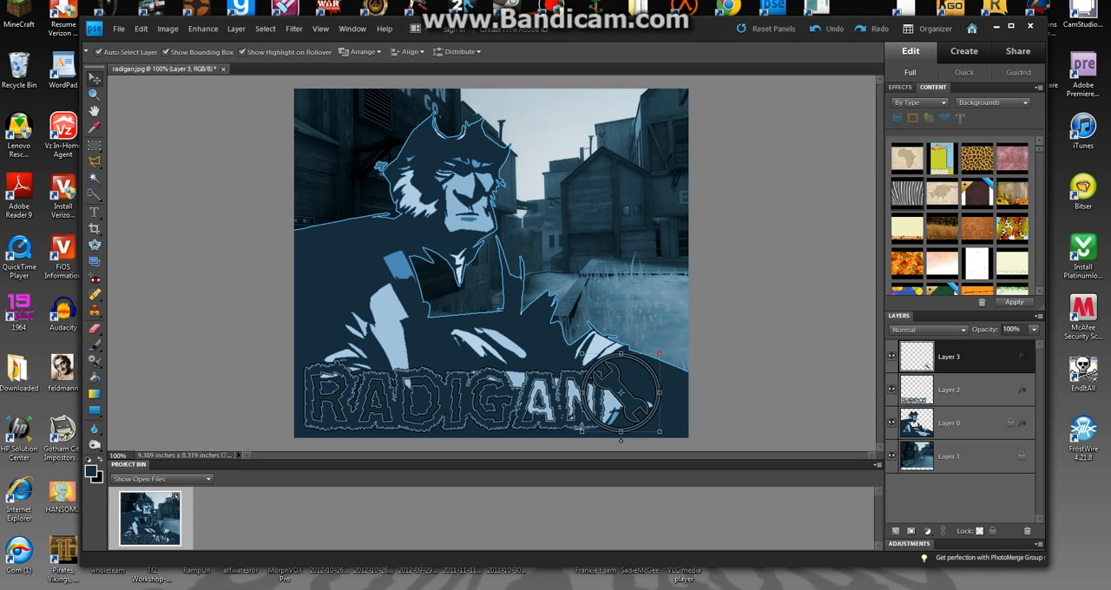
drag(620, 393, 627, 391)
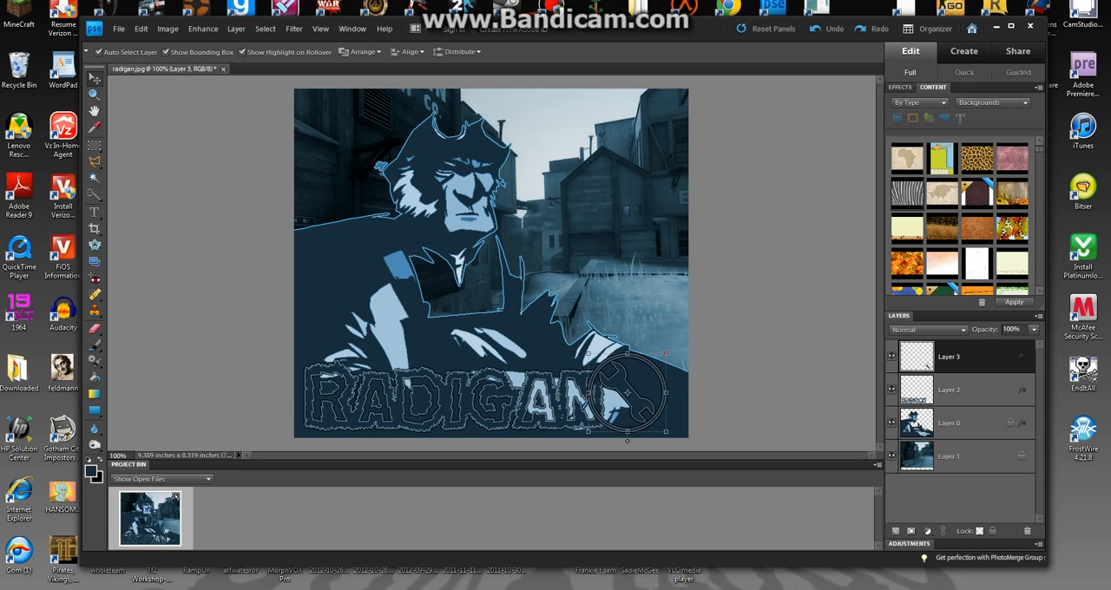
Send the wrench logo layer behind the RADIGAN lettering and place the logo clear of the N at the picture's edge.
key(ctrl+bracketleft)
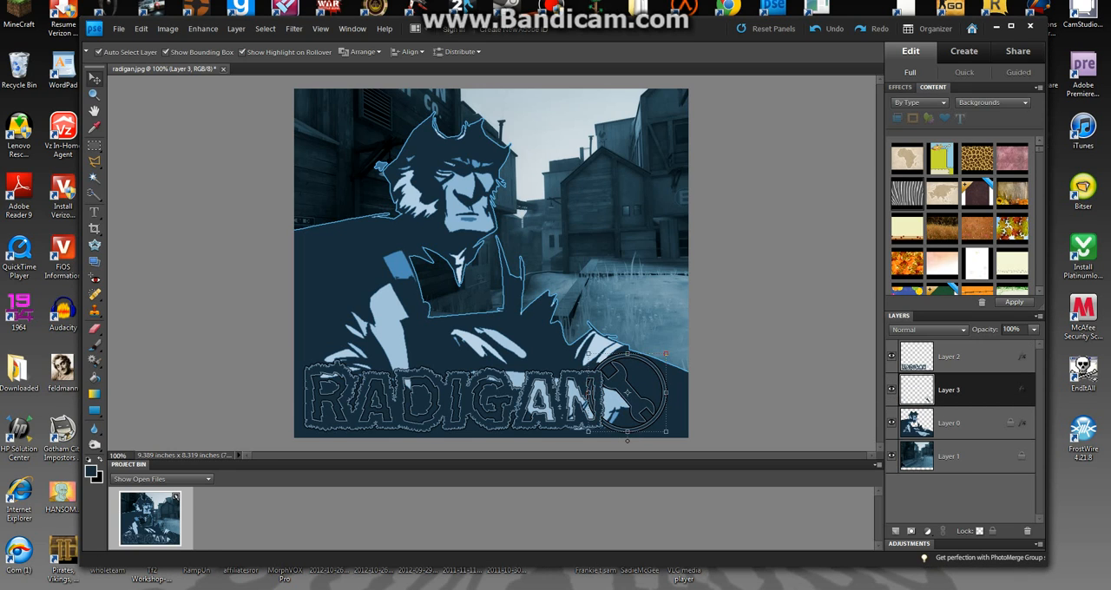
drag(626, 392, 580, 397)
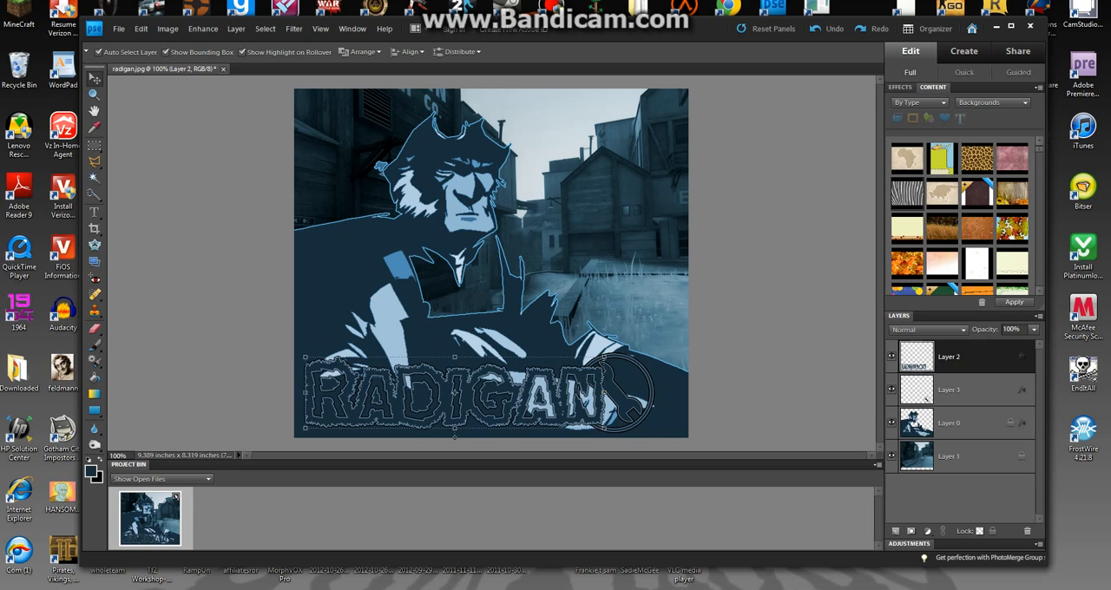
click(652, 405)
drag(649, 405, 677, 409)
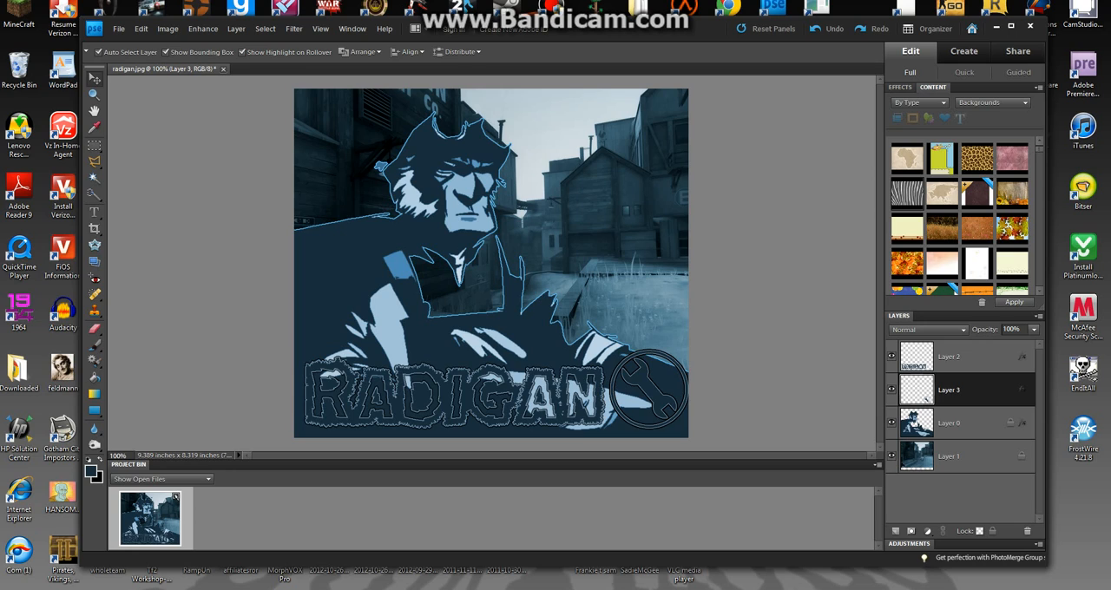
drag(677, 408, 677, 409)
Reduce the wrench logo's black stroke to 1 px and lower the stroke's opacity slightly.
double_click(1021, 389)
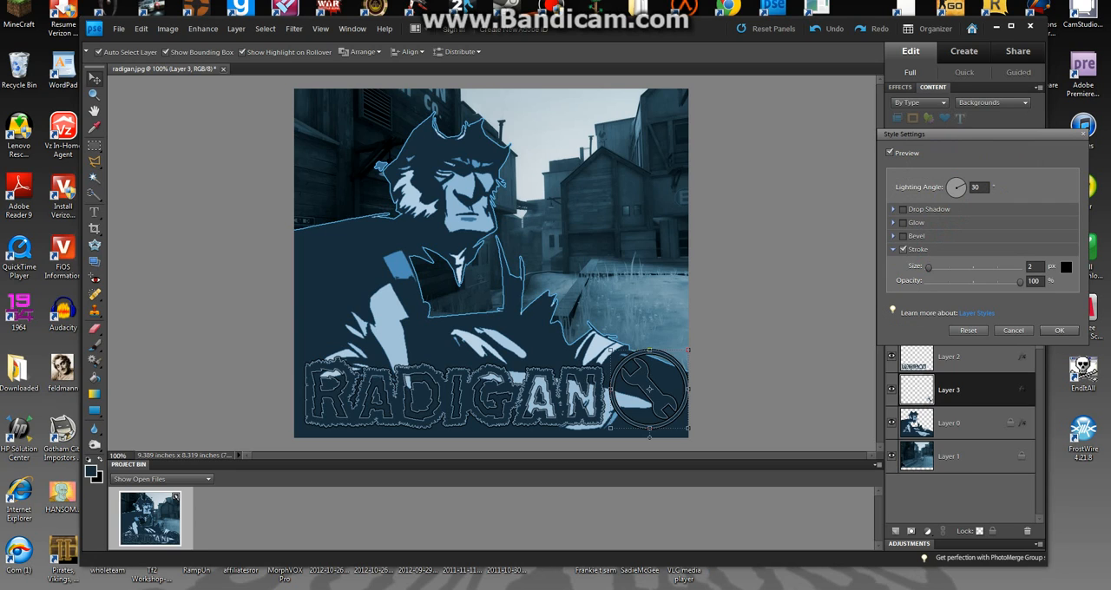
click(1066, 267)
key(Return)
text(1)
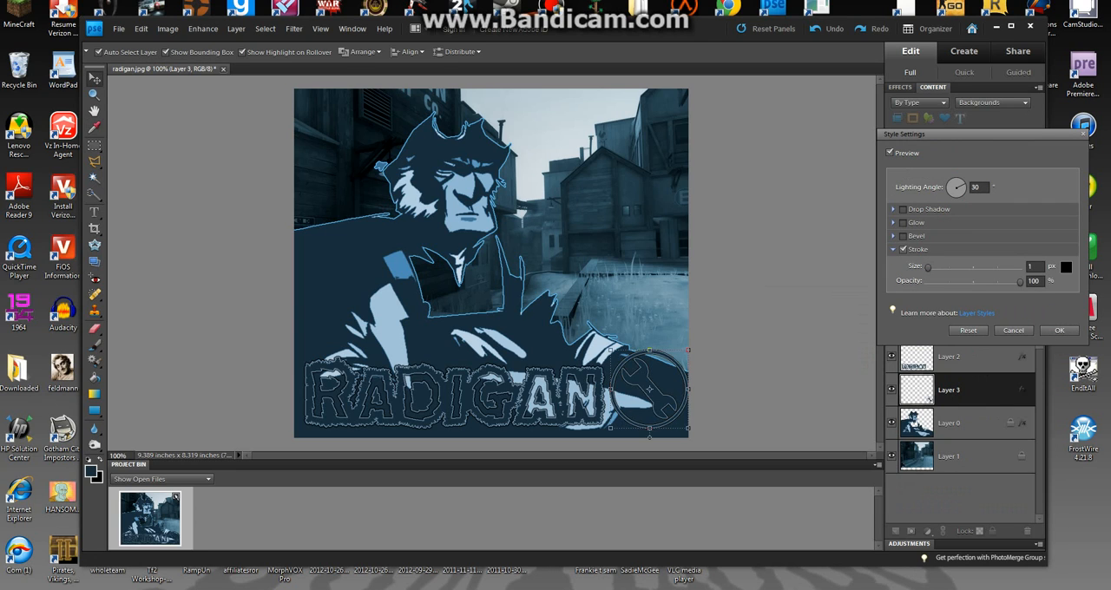
drag(1019, 281, 1005, 281)
key(Return)
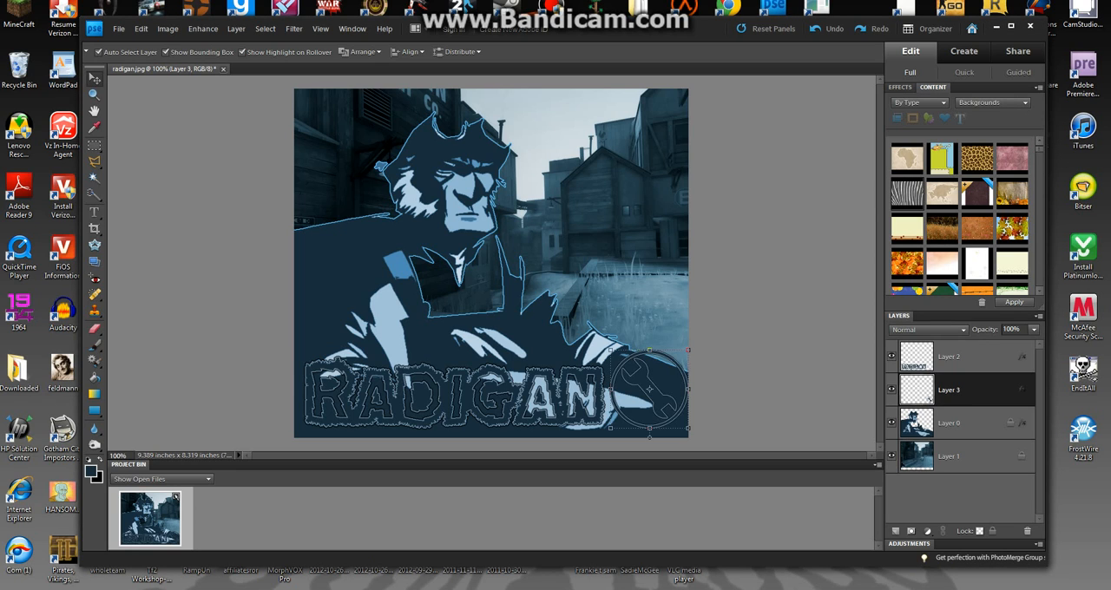
Scale the wrench logo to 71.8% and nudge it into place just beyond the N of RADIGAN.
mouse_move(649, 389)
mouse_down()
mouse_move(459, 305)
mouse_move(357, 326)
mouse_move(643, 390)
mouse_up()
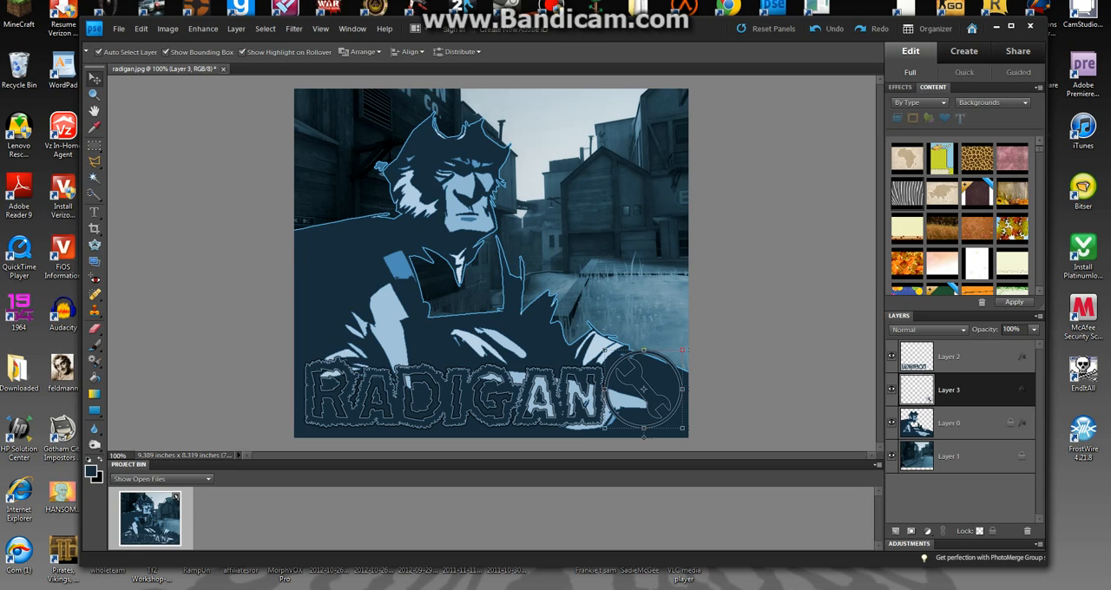
drag(605, 351, 633, 397)
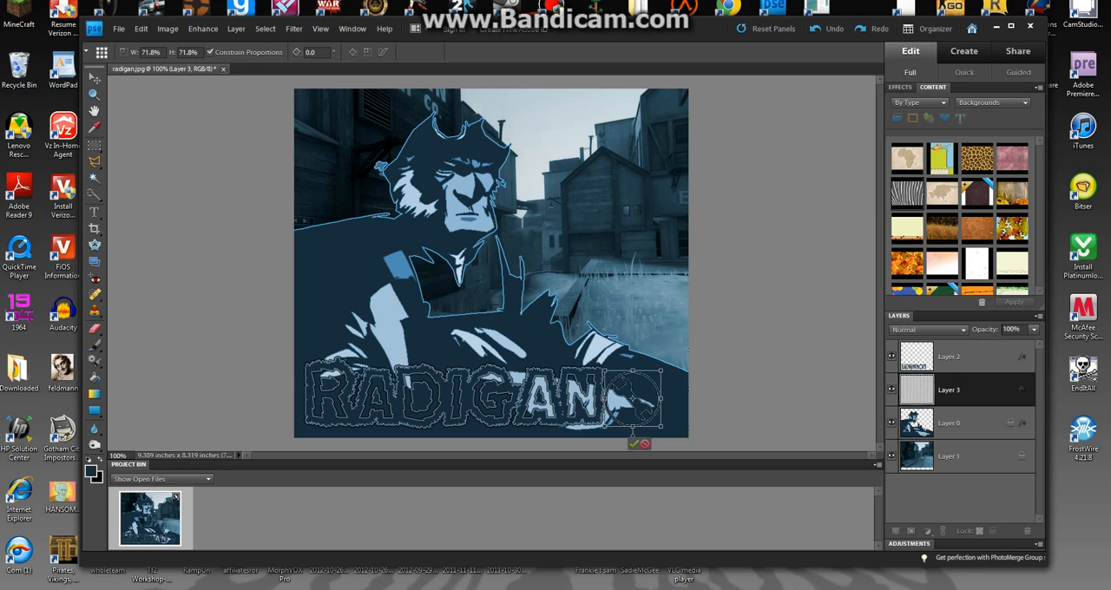
key(Return)
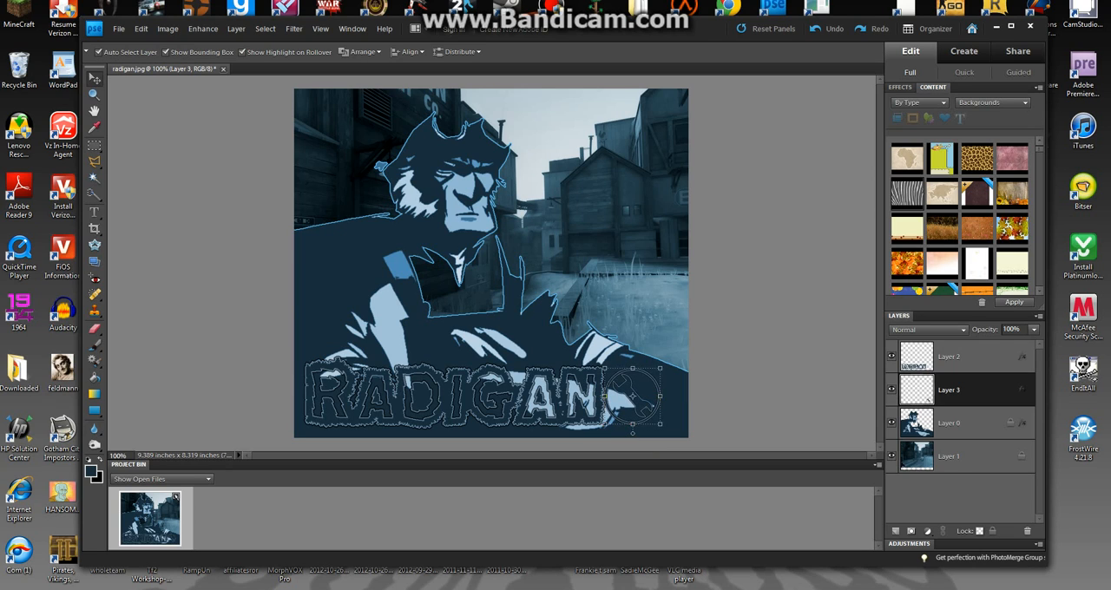
click(927, 400)
key(Up)
key(Up)
key(Up)
key(Up)
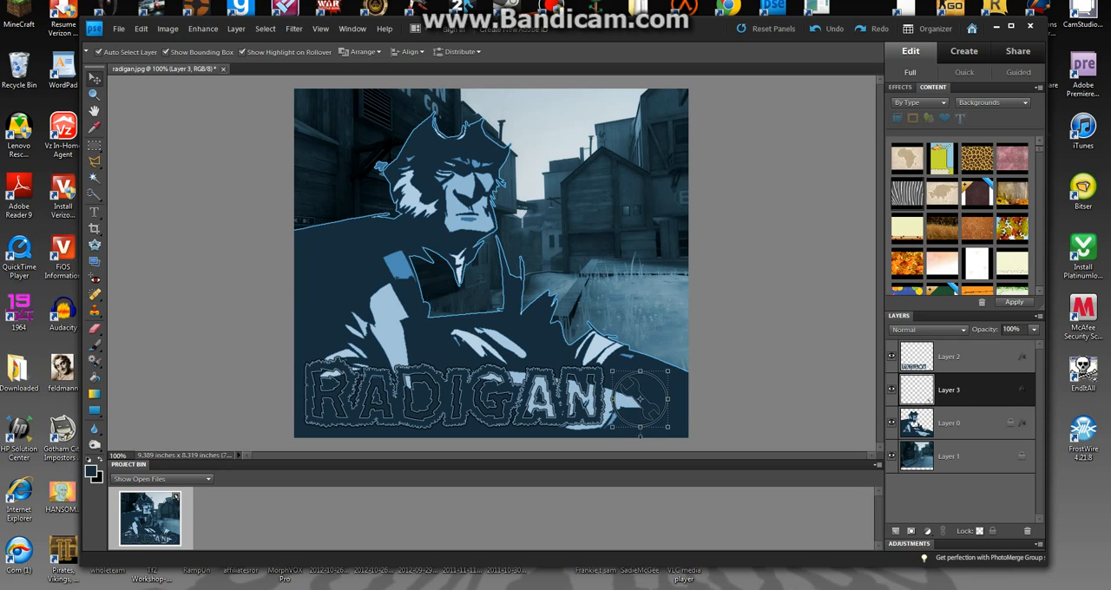
key(Up)
key(Up)
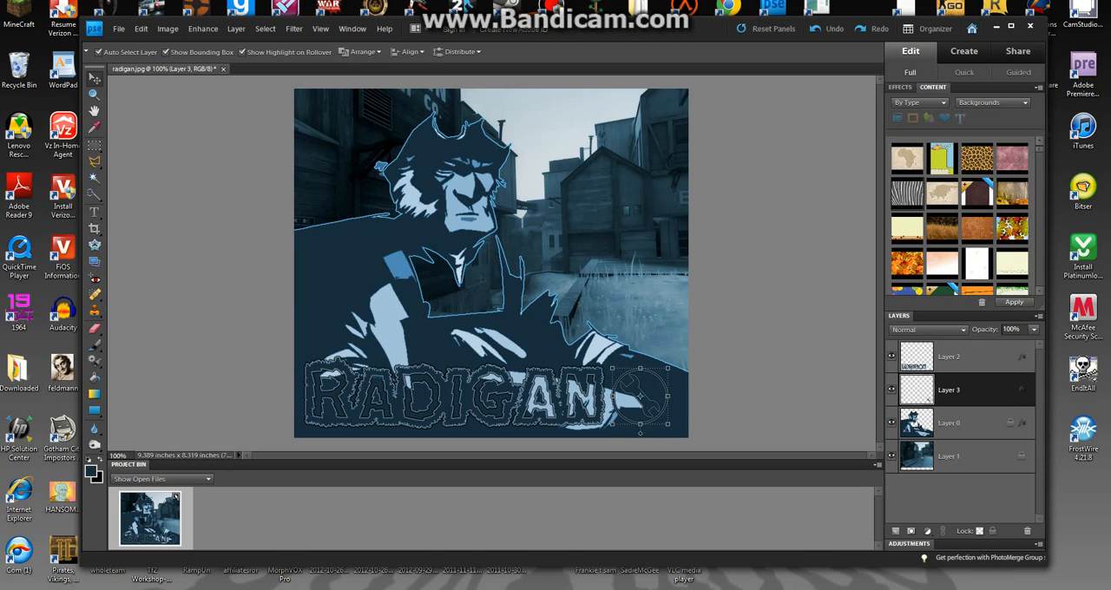
Nudge the RADIGAN lettering and the wrench logo slightly to the right, and deselect the layers.
click(960, 498)
click(539, 399)
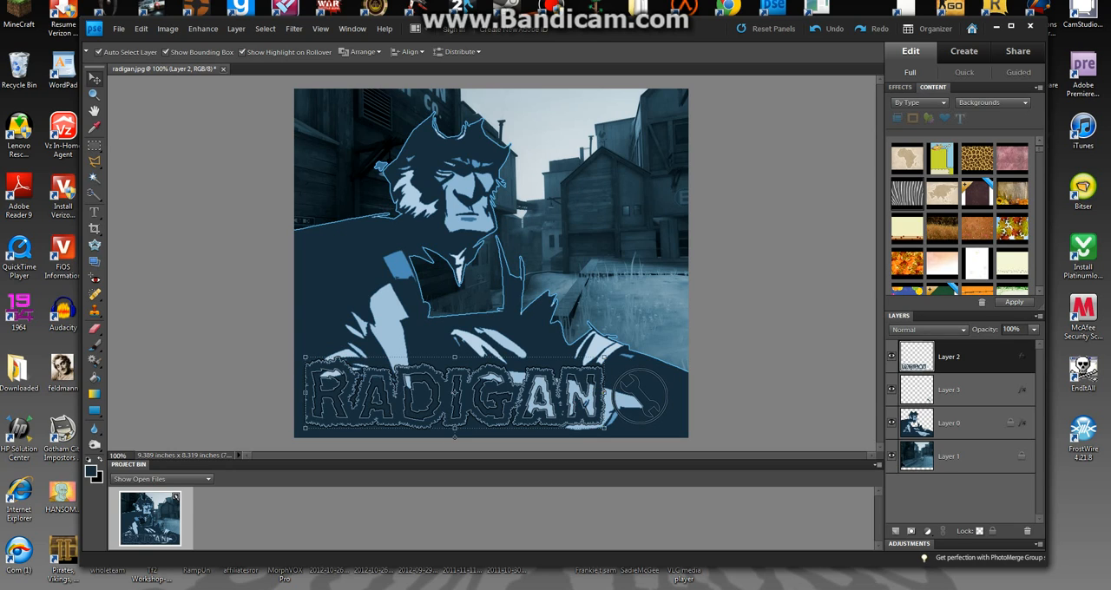
key(Right)
key(Right)
key(Right)
key(Right)
click(764, 382)
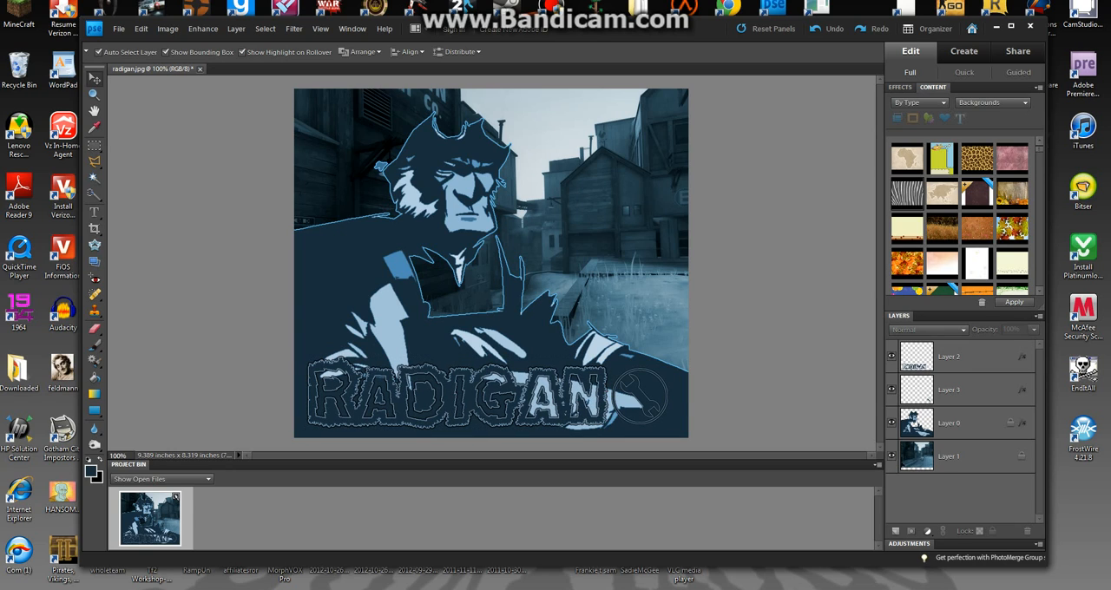
click(641, 396)
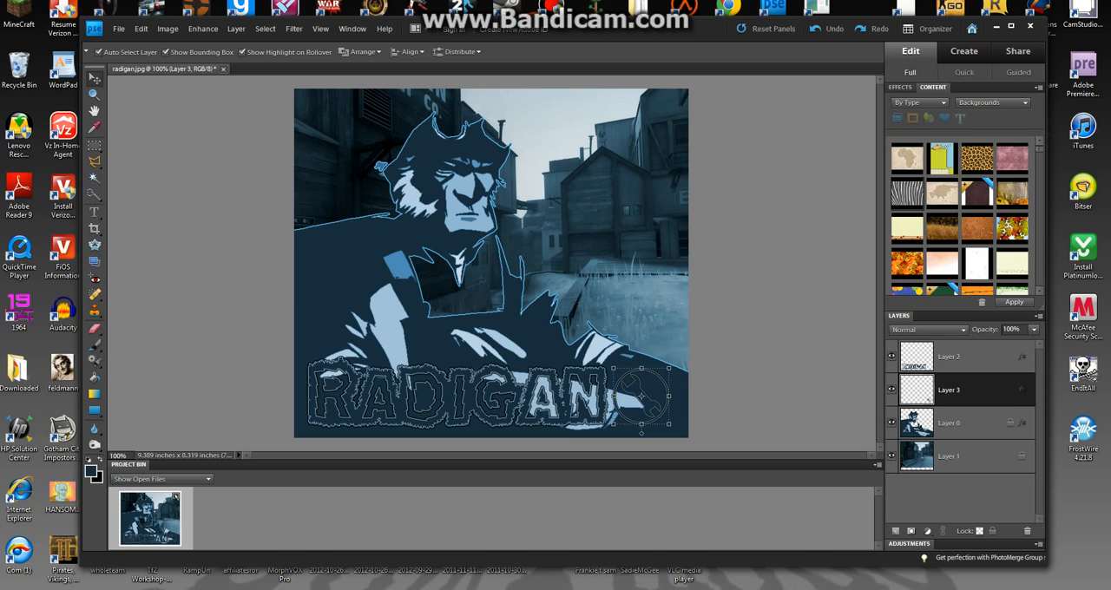
key(Right)
key(Right)
click(556, 398)
key(Right)
key(Right)
click(764, 381)
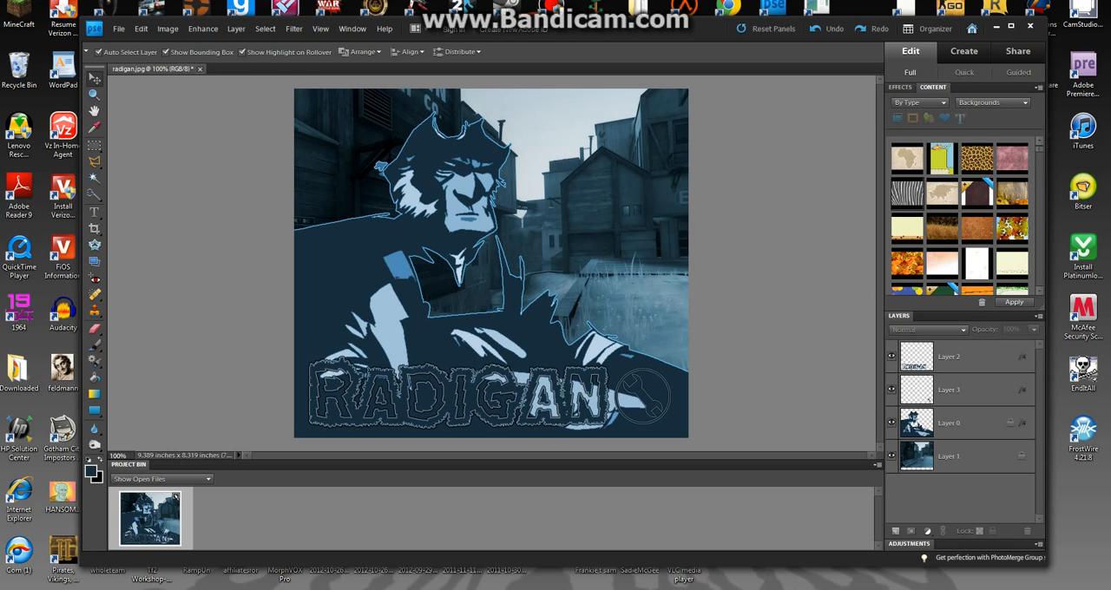
Compare the edited picture with the original radigan image in Windows Photo Viewer.
key(alt+Tab)
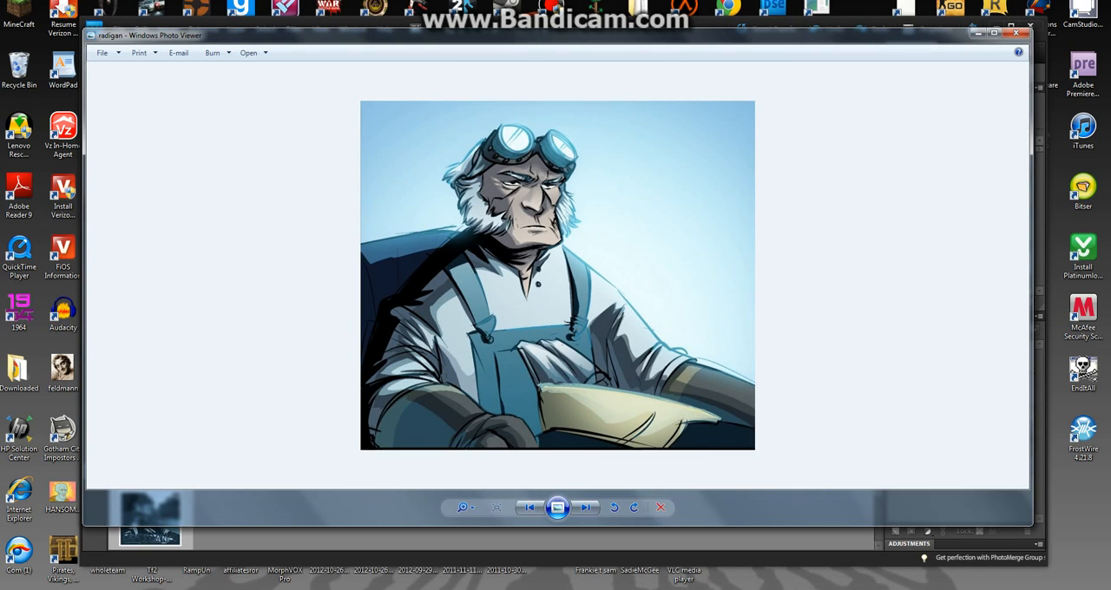
key(alt+Tab)
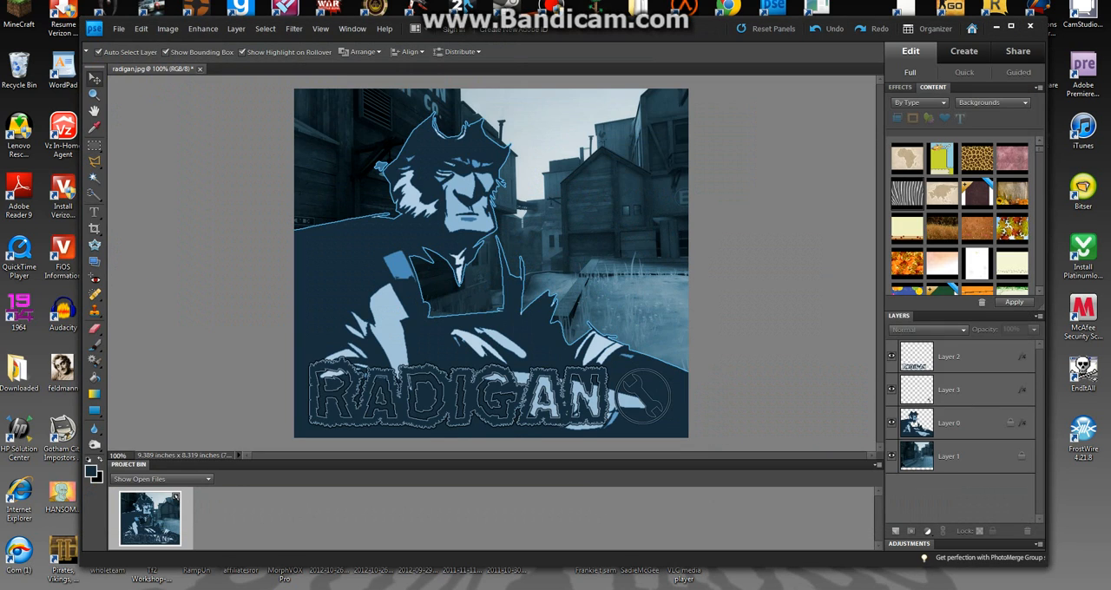
key(alt+Tab)
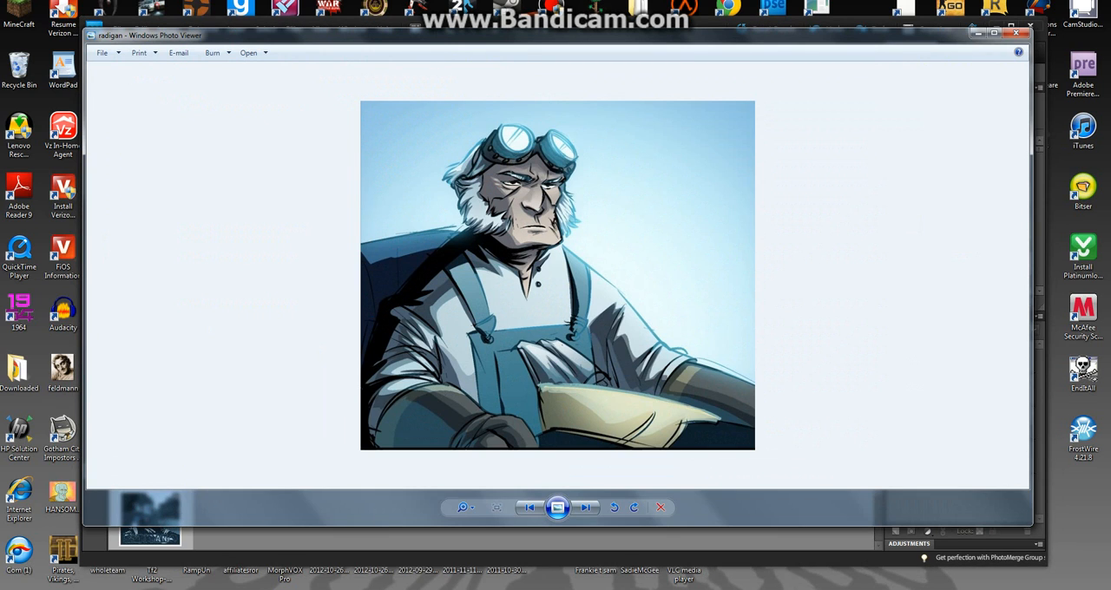
mouse_move(411, 589)
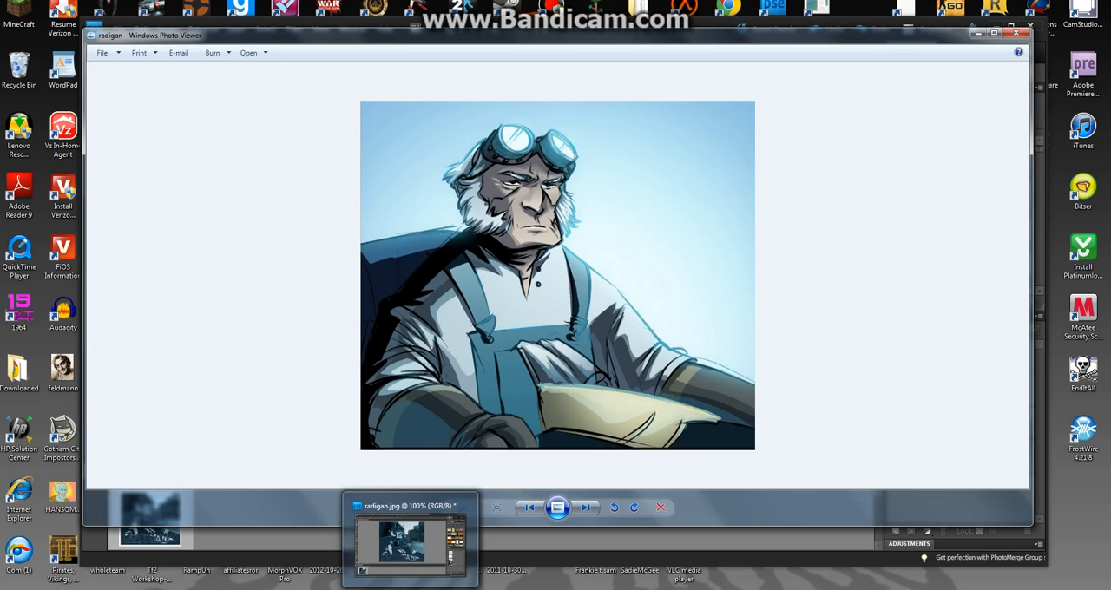
Switch back to the edited picture in Photoshop Elements and unlock the character layer, Layer 0.
click(411, 589)
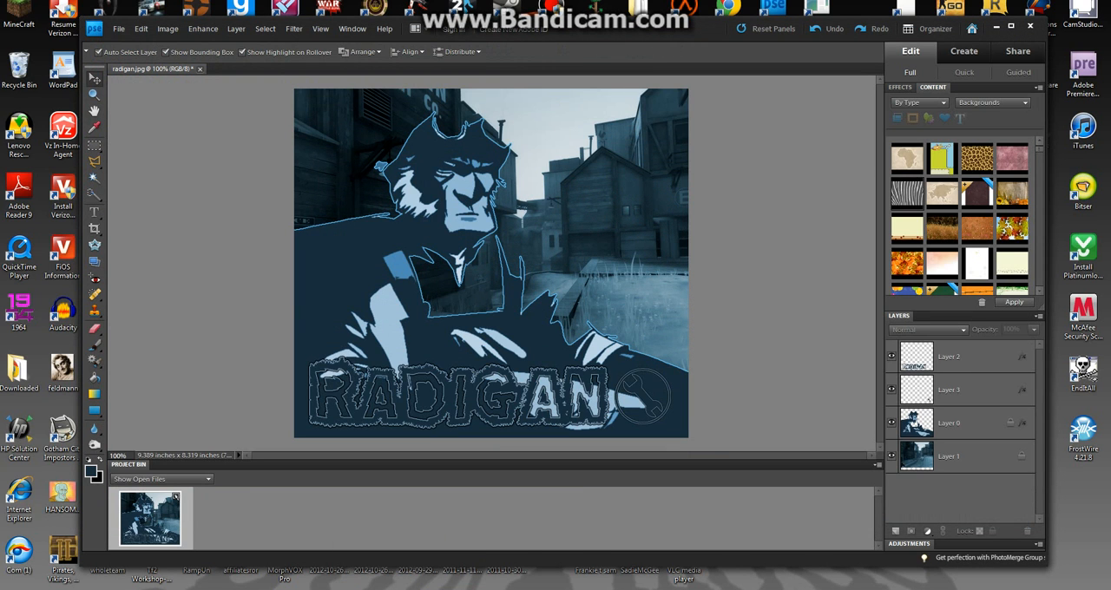
click(949, 424)
double_click(1021, 423)
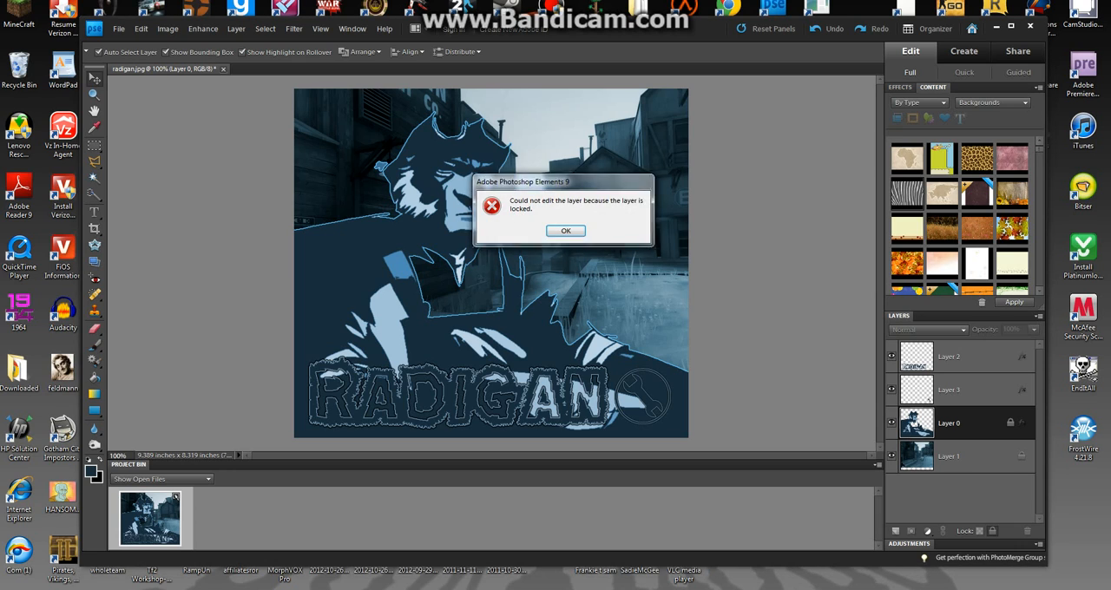
click(566, 229)
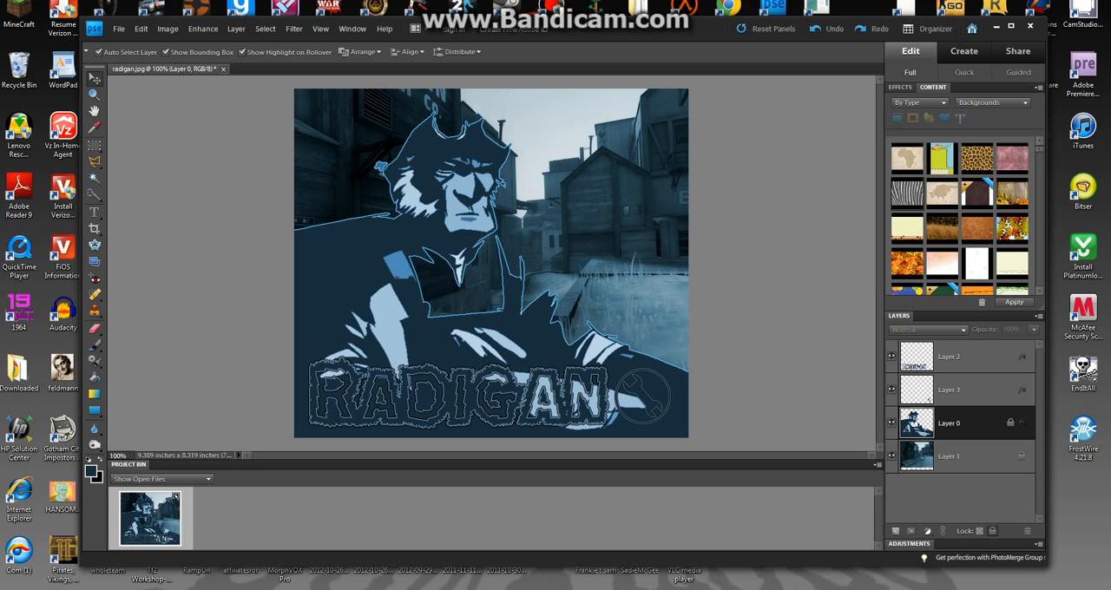
right_click(1005, 422)
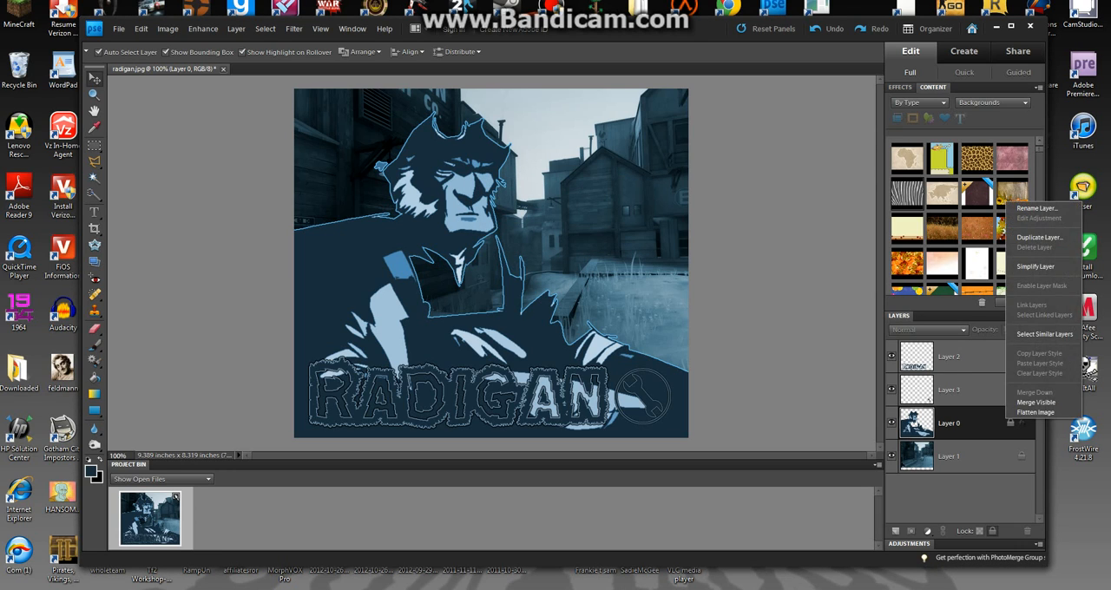
click(993, 531)
click(993, 531)
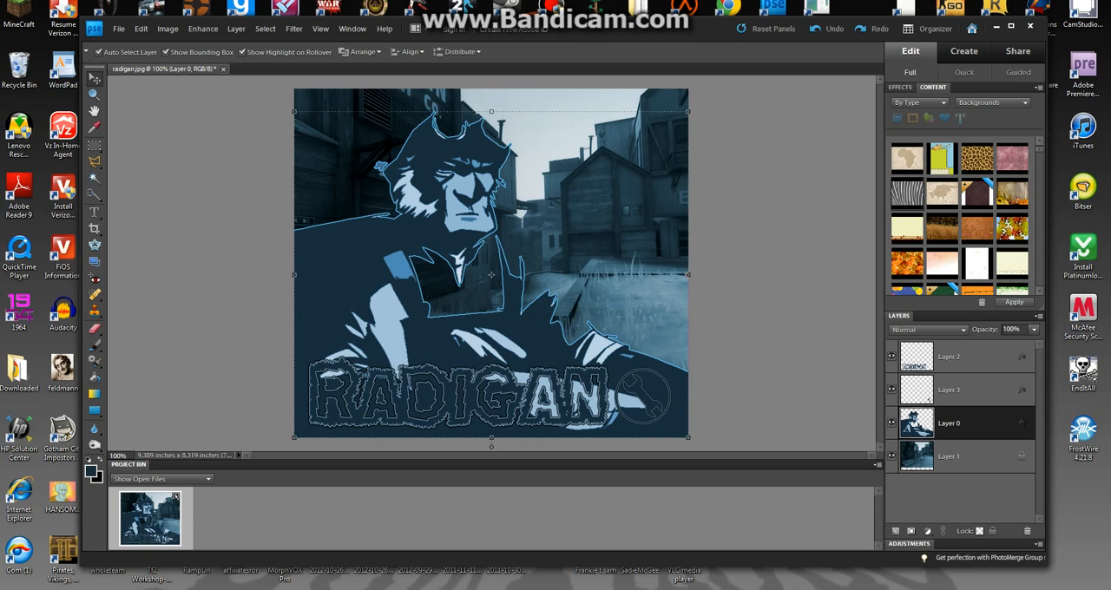
Darken the character layer's shadows slightly by raising the black input point in Levels, and deselect the layer.
click(236, 29)
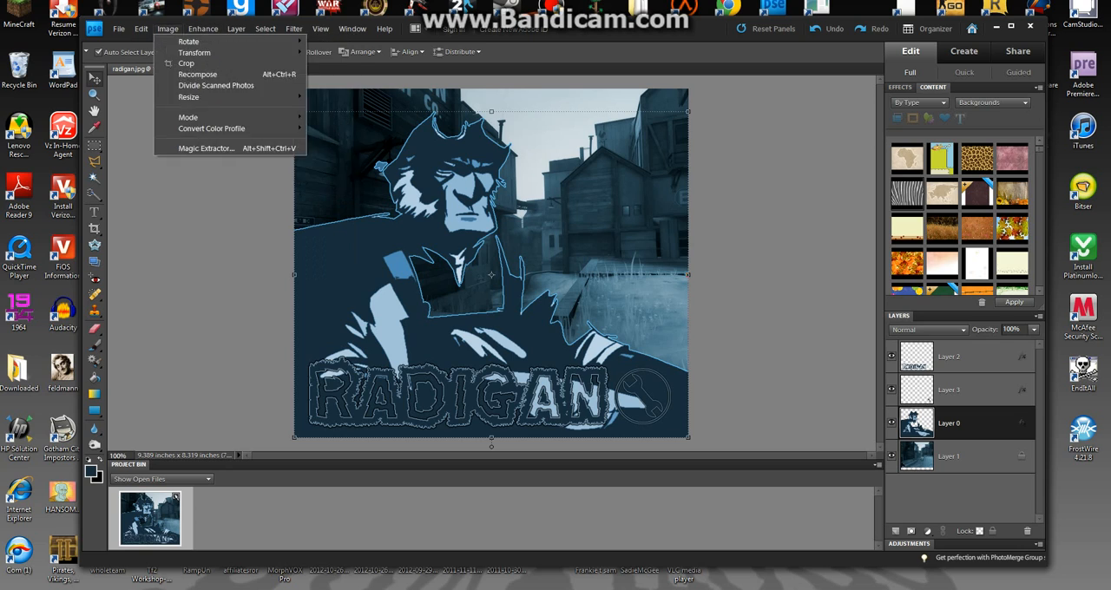
mouse_move(203, 28)
mouse_move(234, 129)
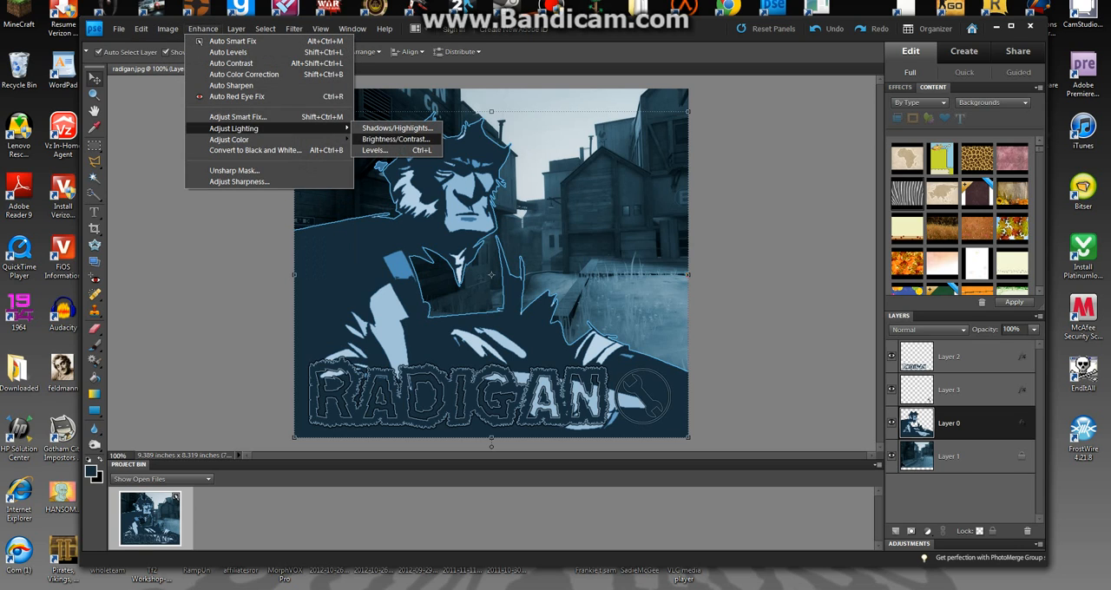
click(374, 150)
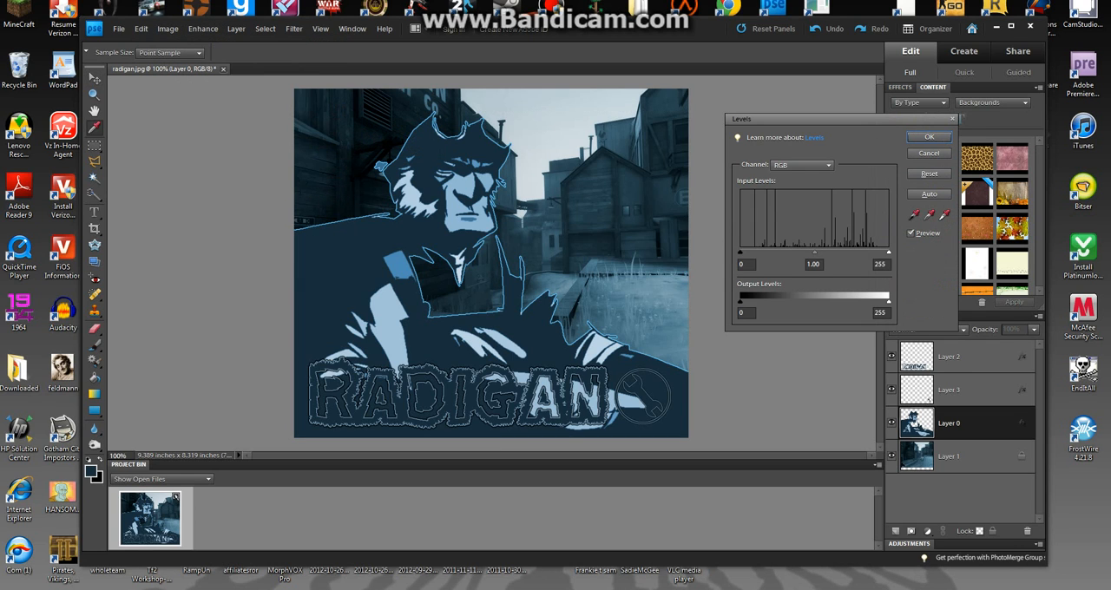
drag(740, 253, 745, 253)
key(Return)
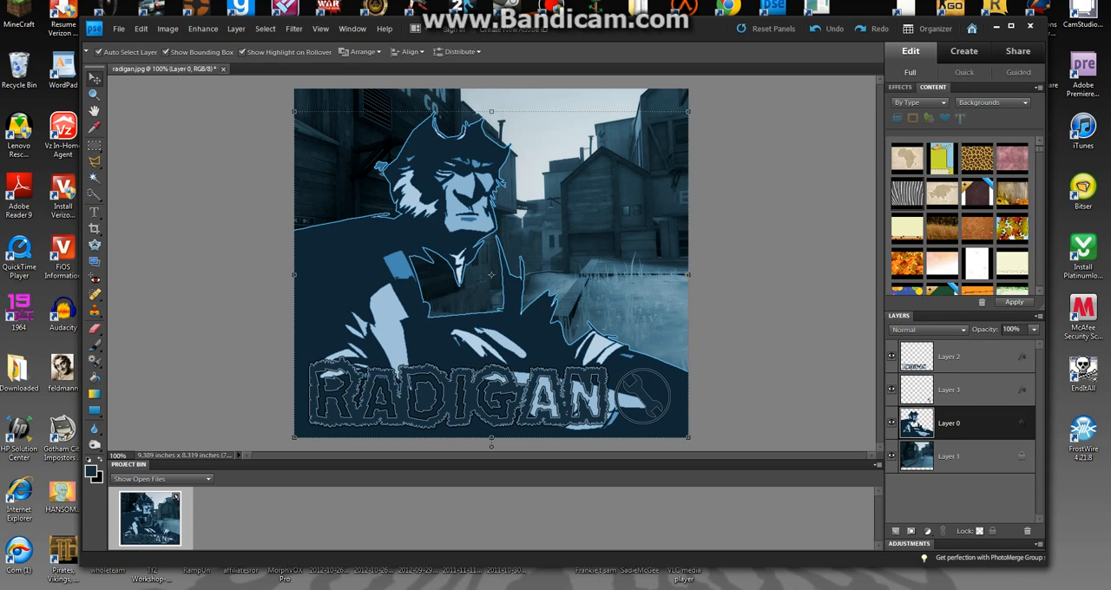
click(781, 226)
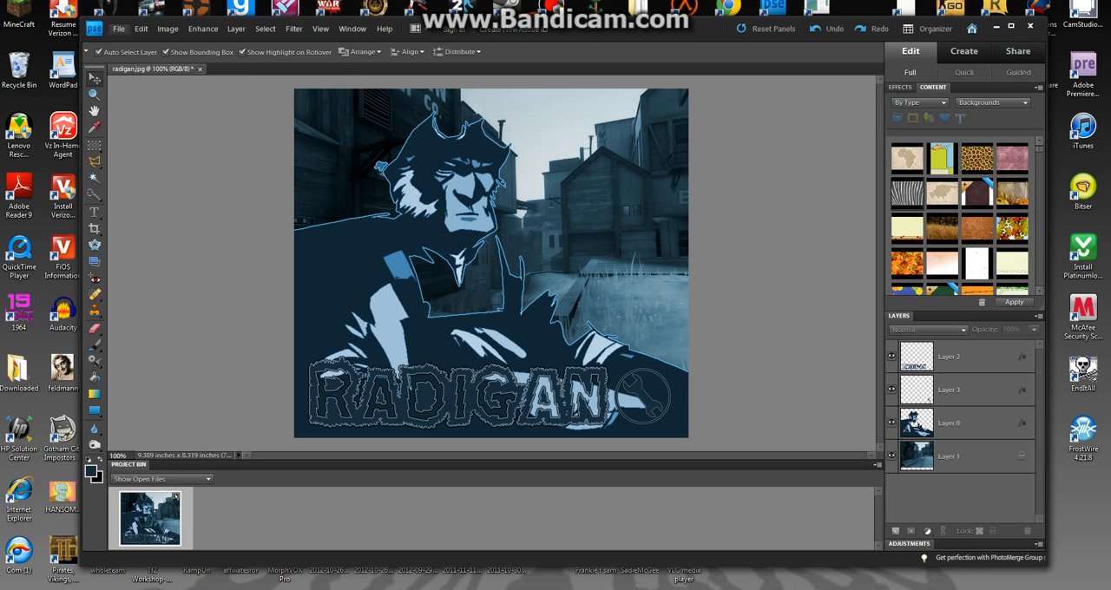
Save the layered picture to the Desktop in Photoshop format under the file name RadiganEdit.
click(118, 29)
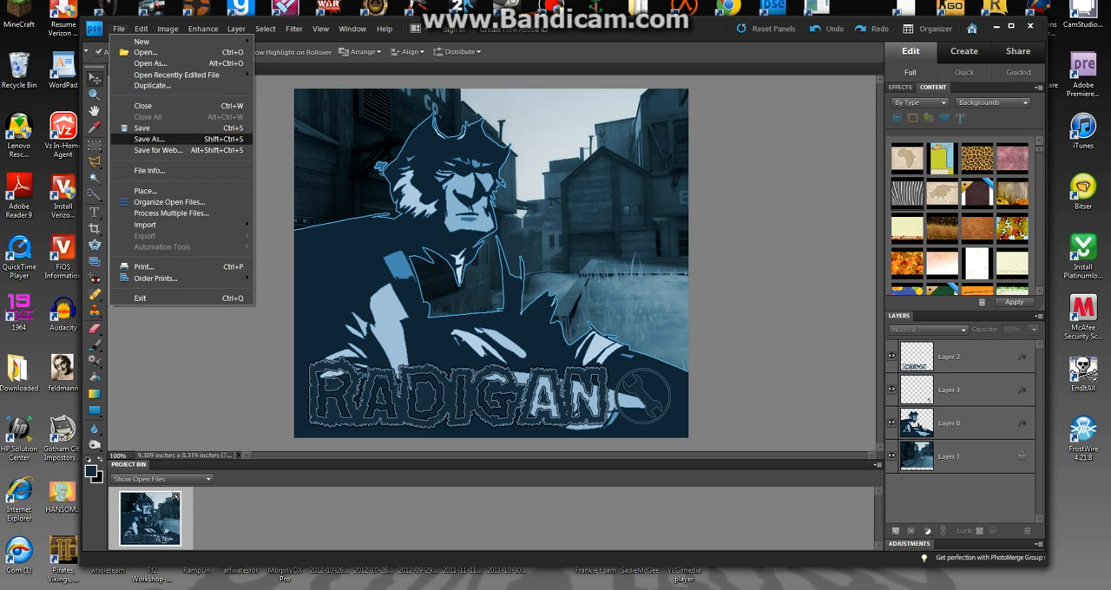
click(149, 139)
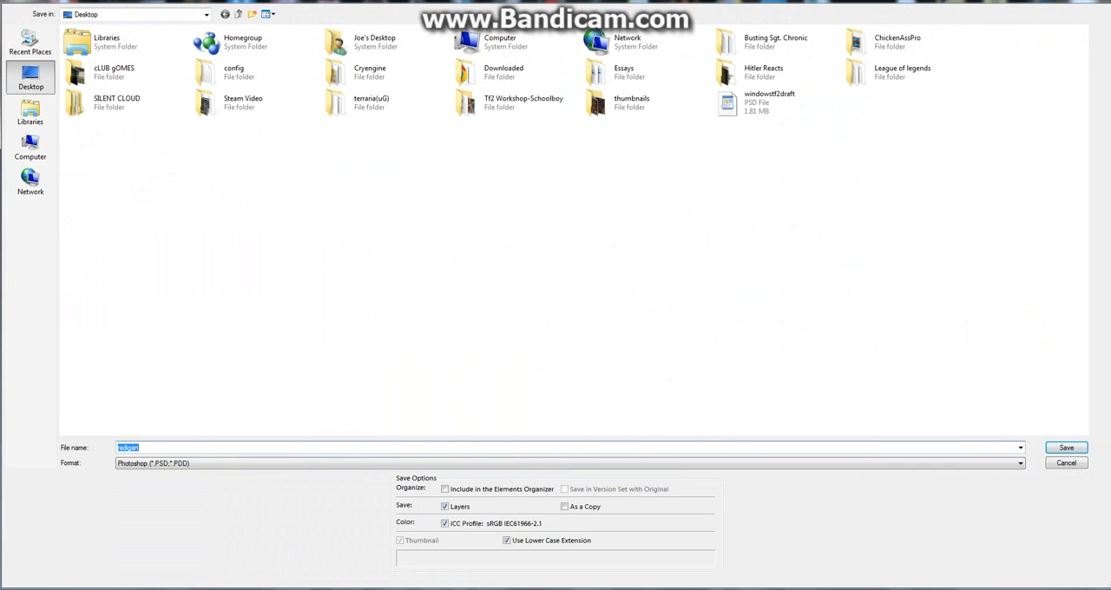
text(Rad)
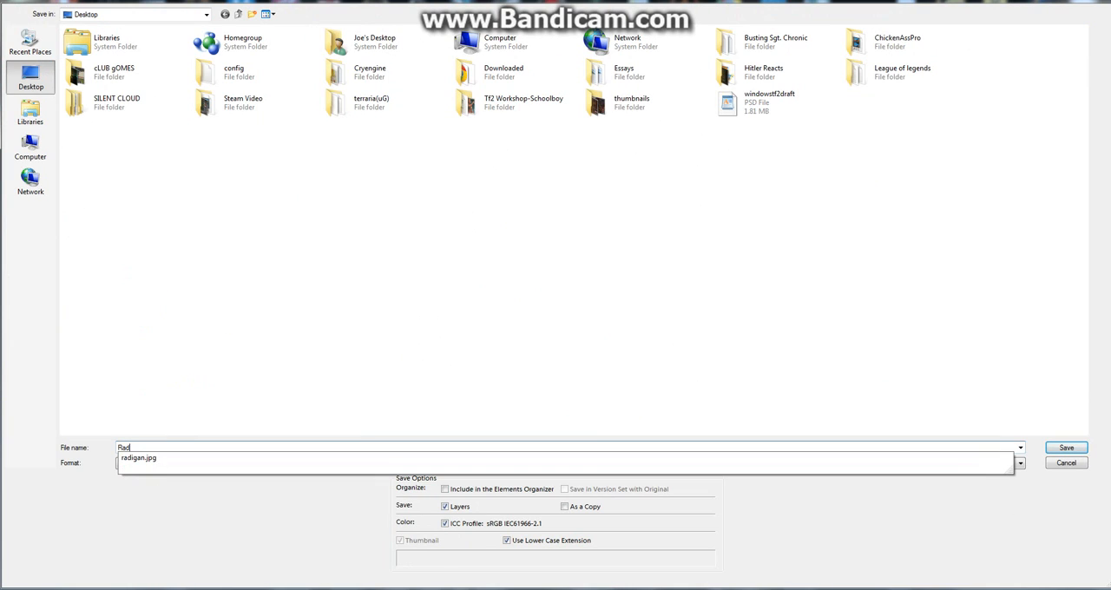
text(iganEdit)
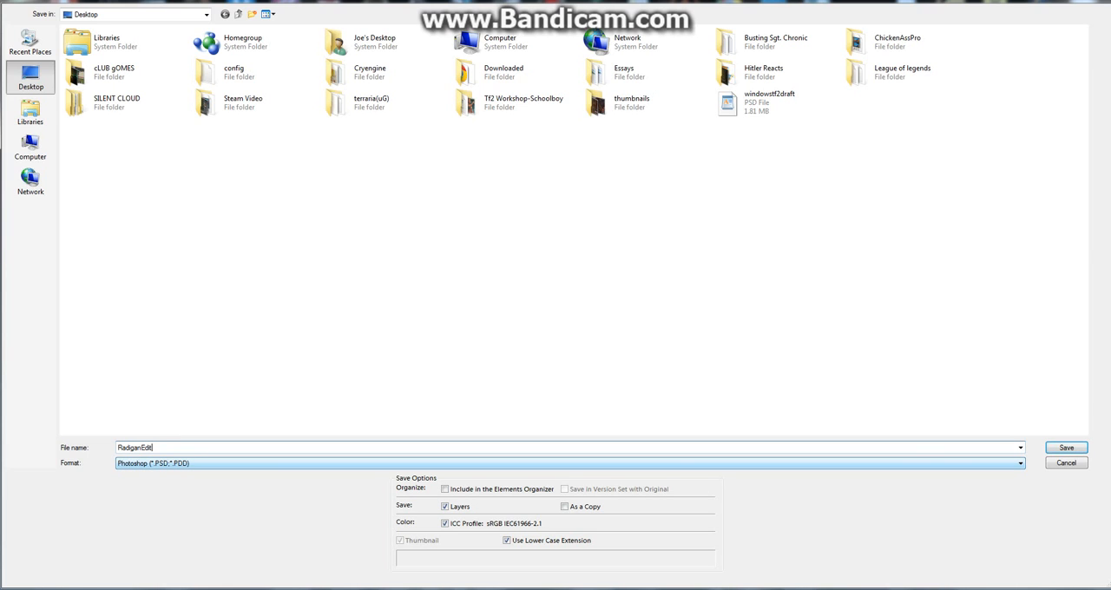
key(Return)
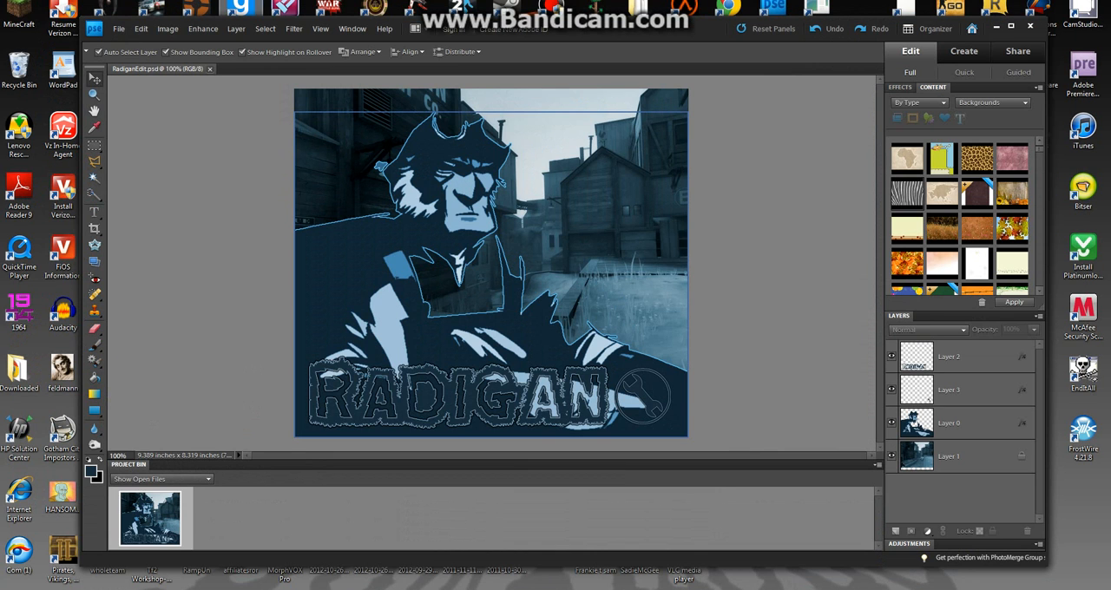
Save a JPEG version of RadiganEdit to the Desktop at Maximum quality with the Baseline ("Standard") format option.
click(118, 29)
click(147, 128)
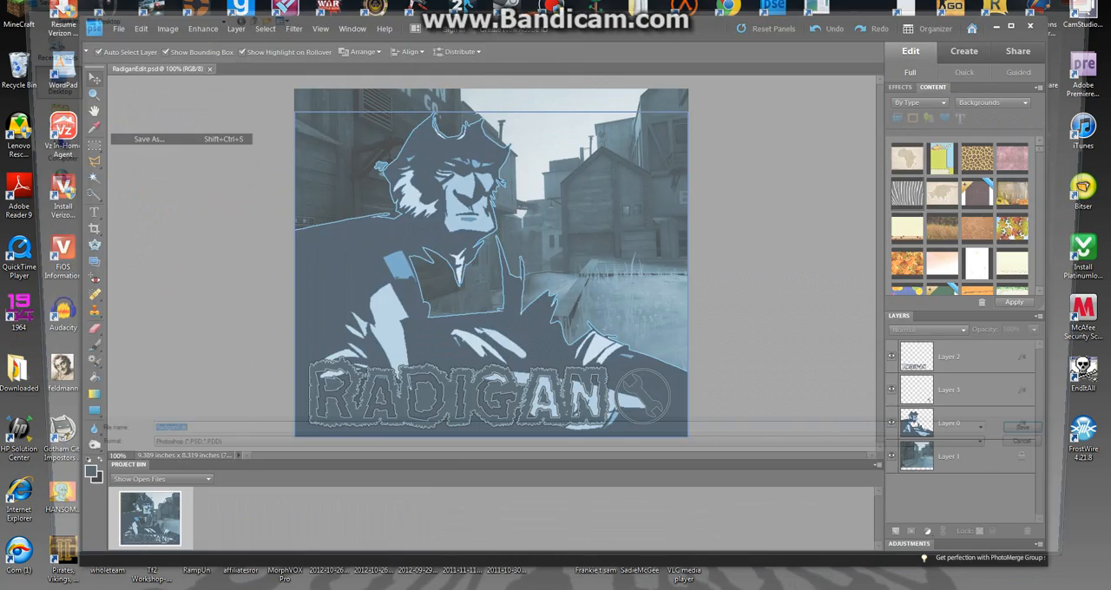
click(569, 463)
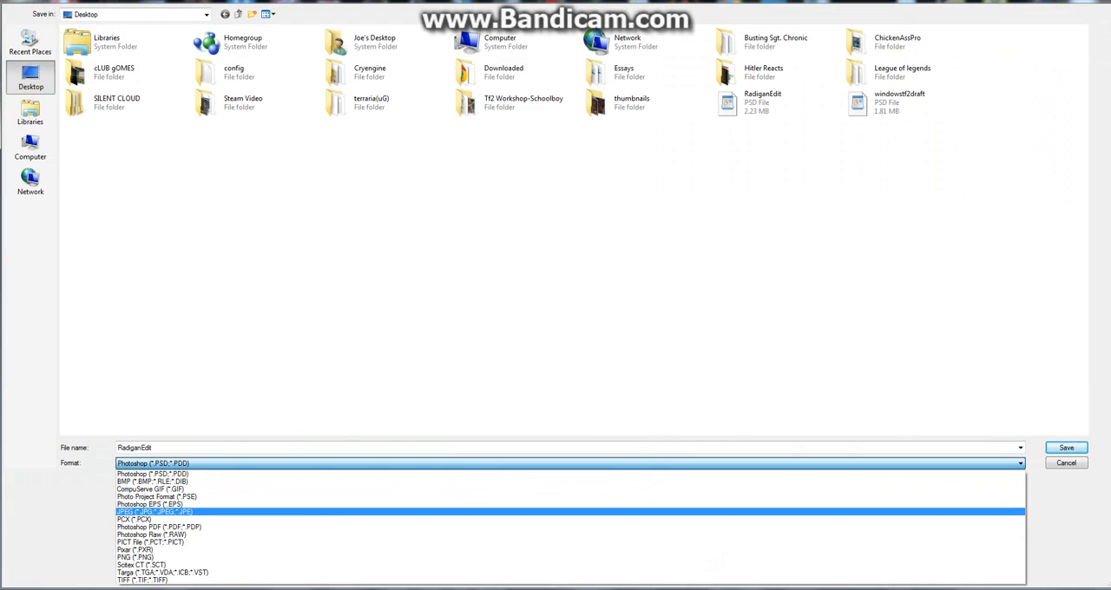
click(569, 512)
key(Return)
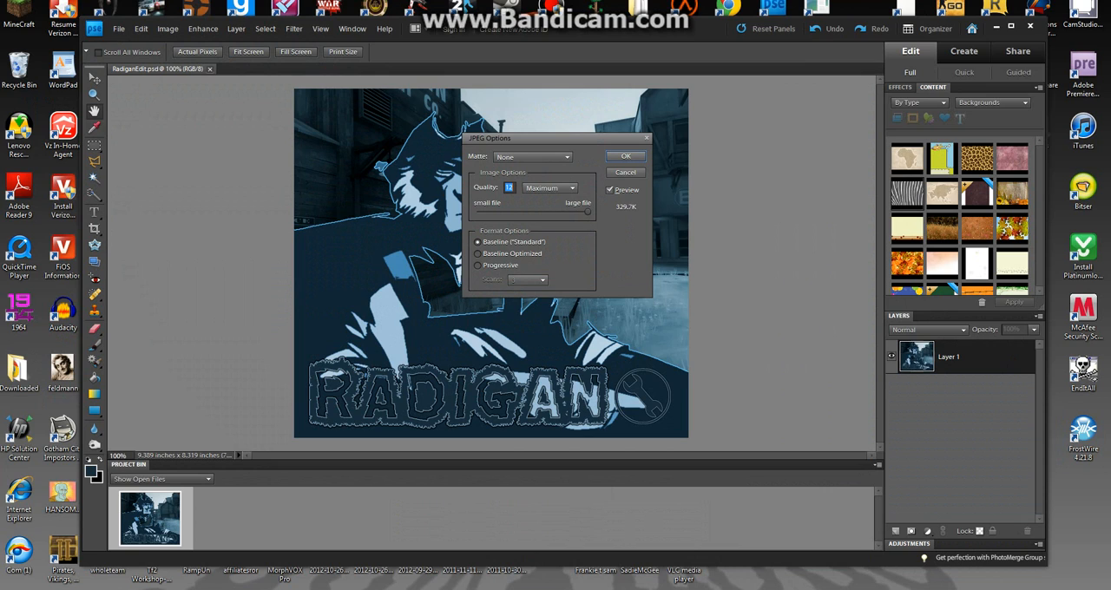
click(550, 188)
click(549, 229)
key(Return)
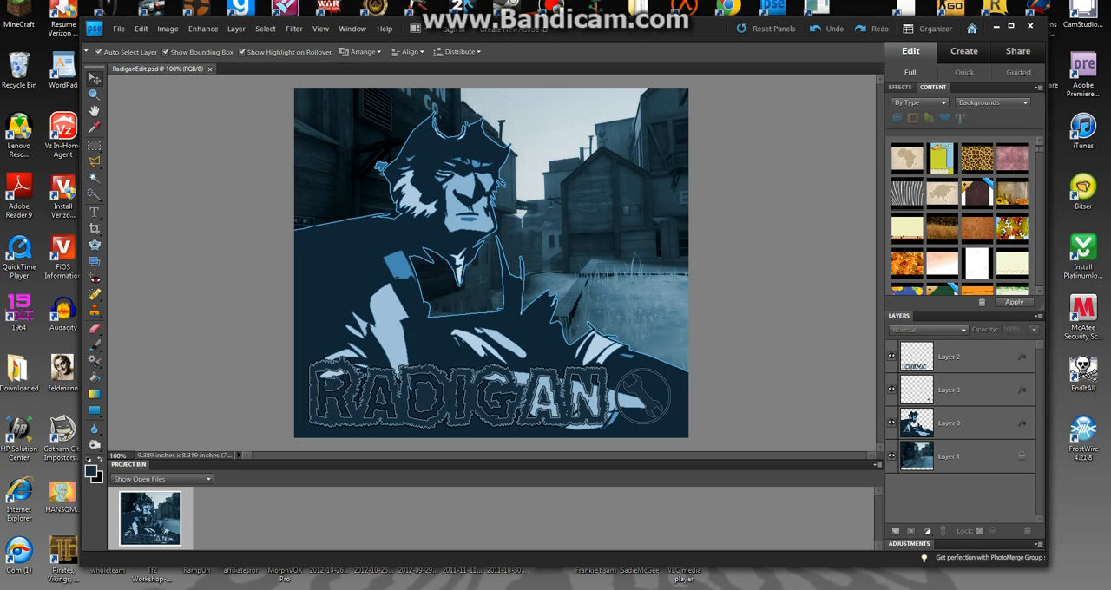